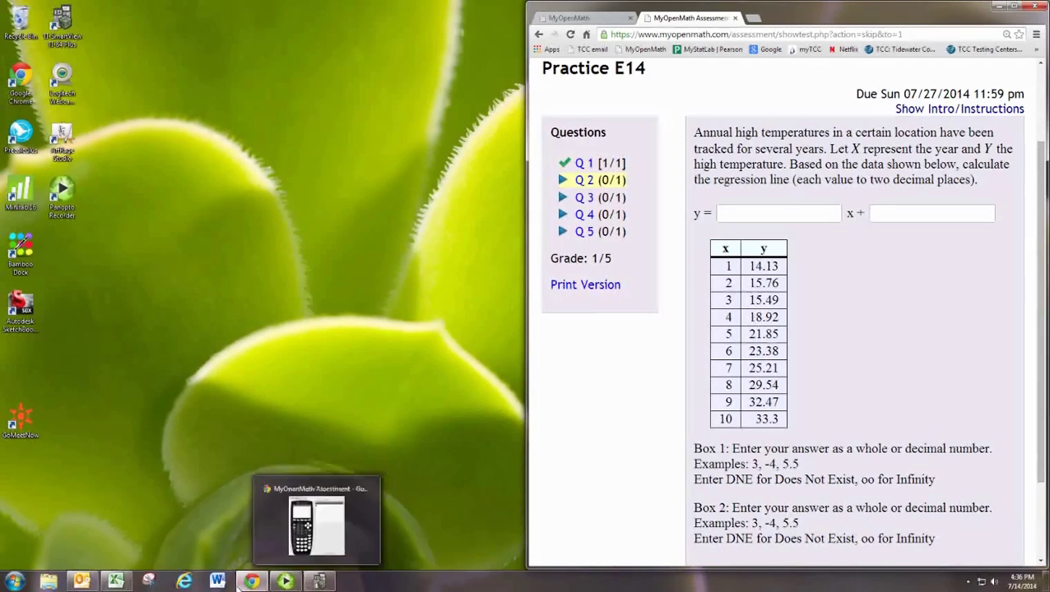
# Step: Bring the blank Excel workbook Book1 up beside the MyOpenMath regression question
pyautogui.click(115, 582)
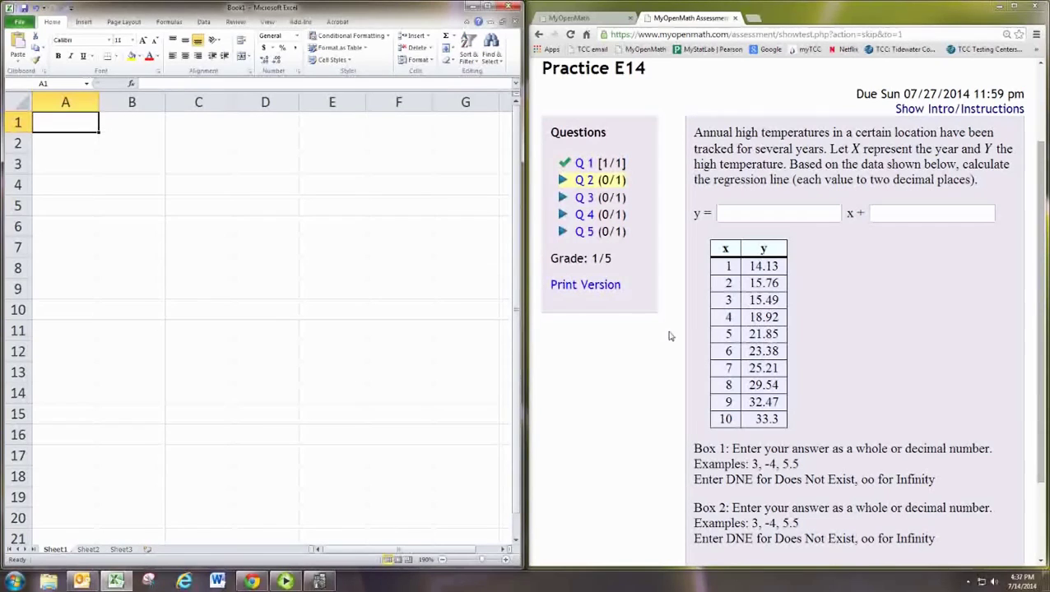
# Step: Paste the question's x/y data table into Excel at B2, then select the numbers in B3:C12
pyautogui.click(722, 251)
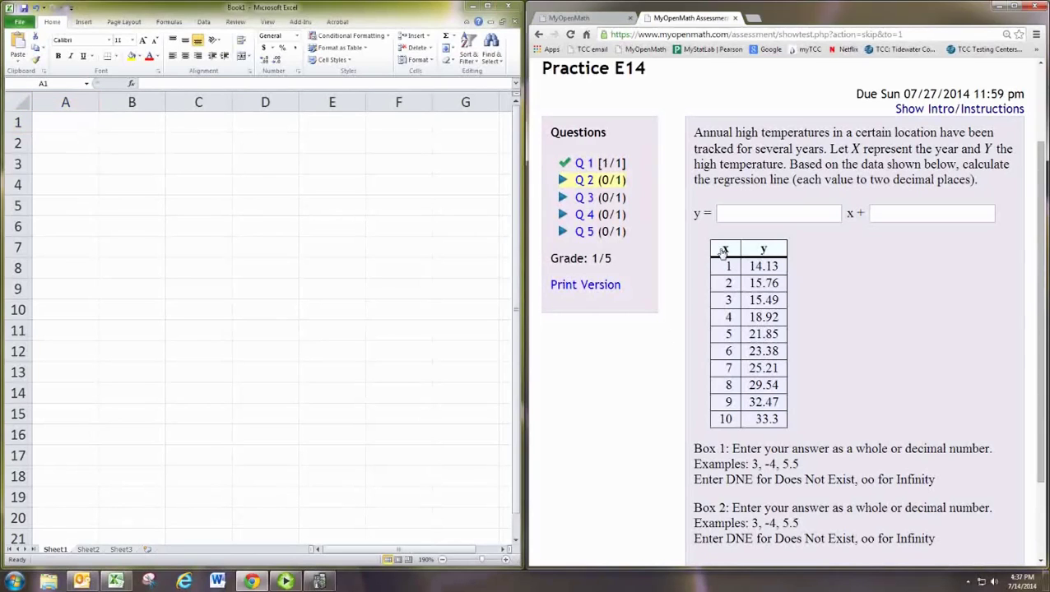
pyautogui.moveTo(723, 251); pyautogui.dragTo(787, 423)
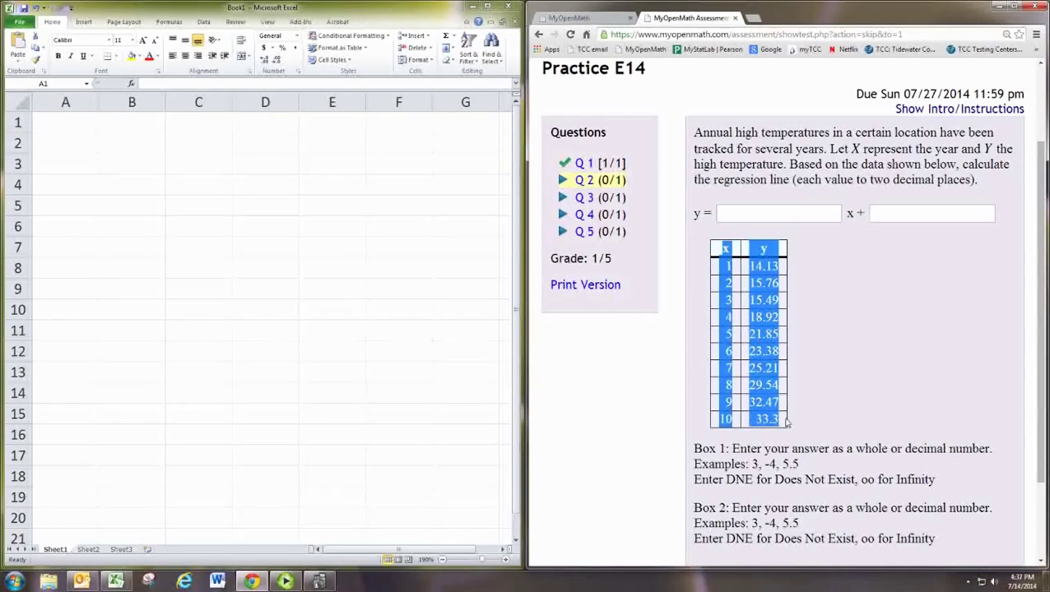
pyautogui.click(119, 149)
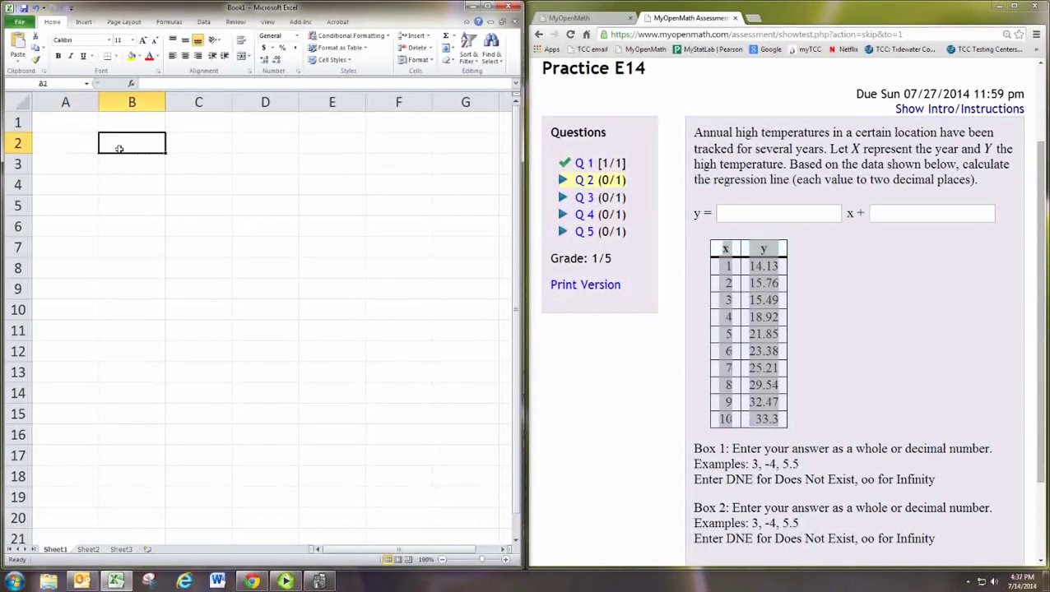
pyautogui.write('x\ty 1\t14.13 2\t15.76 3\t15.49 4\t18.92 5\t21.85 6\t23.38 7\t25.21 8\t29.54 9\t32.47 10\t33.3')
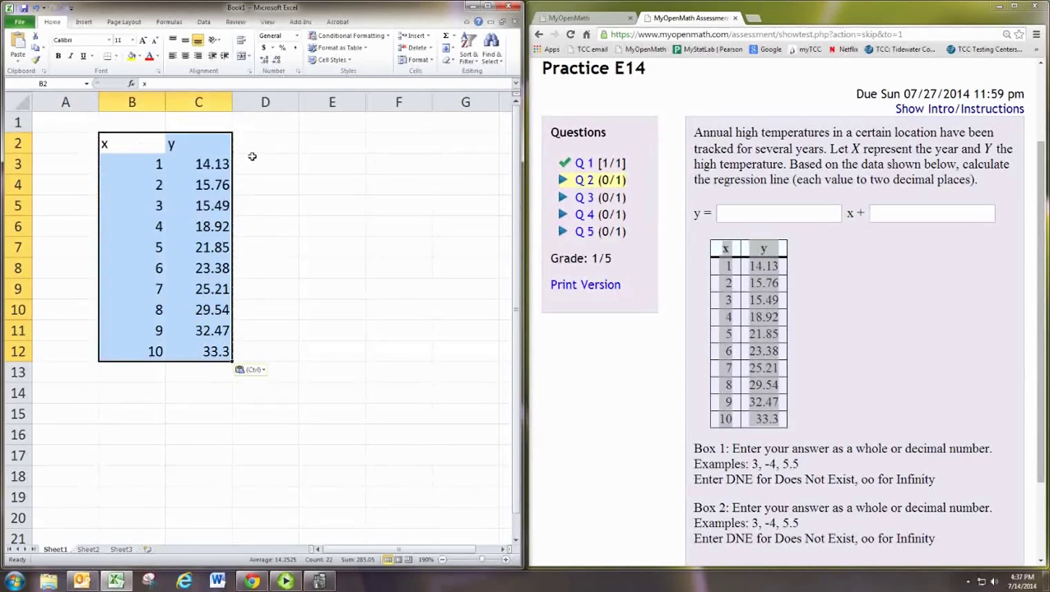
pyautogui.moveTo(131, 164); pyautogui.dragTo(212, 351)
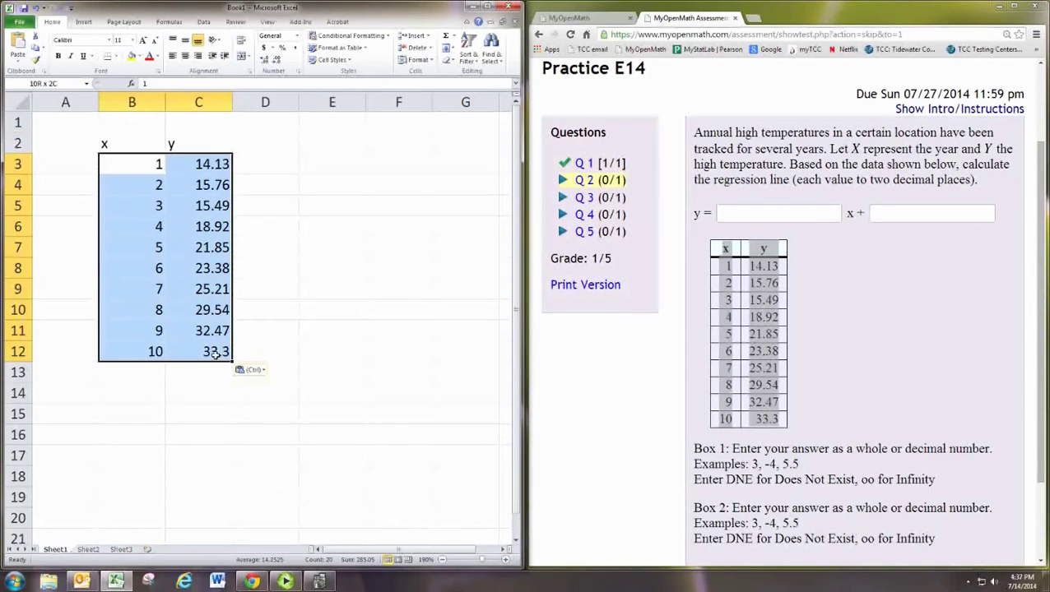
# Step: Insert a markers-only scatter chart of the selected data
pyautogui.click(86, 22)
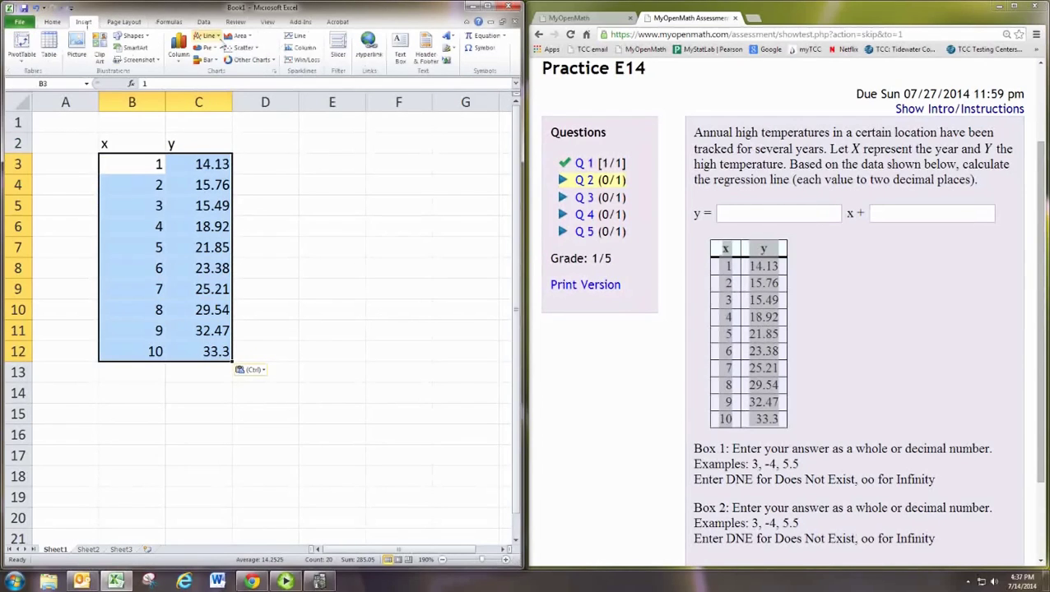
pyautogui.click(244, 48)
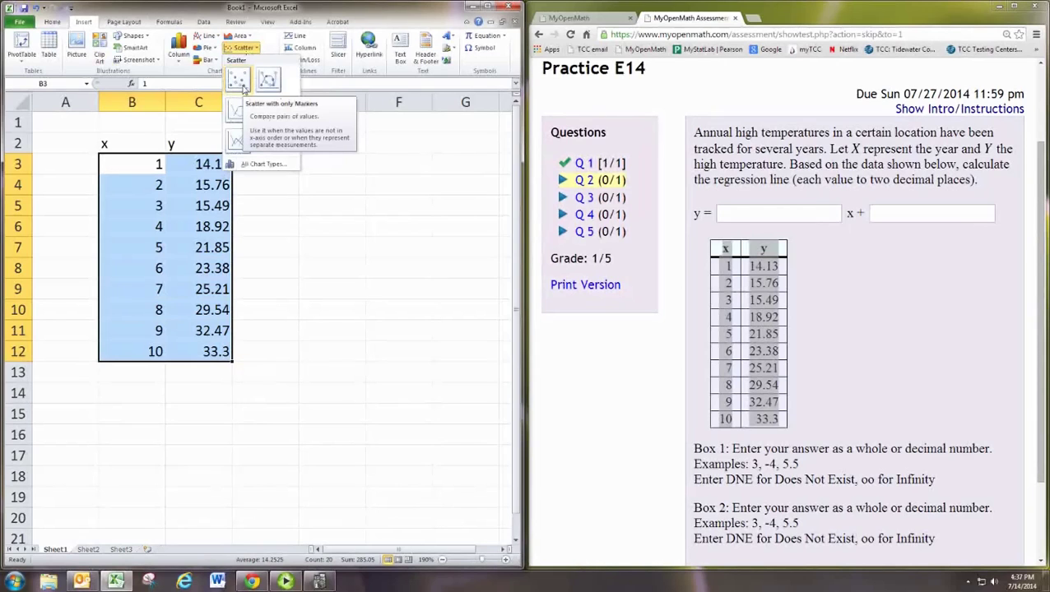
pyautogui.click(238, 79)
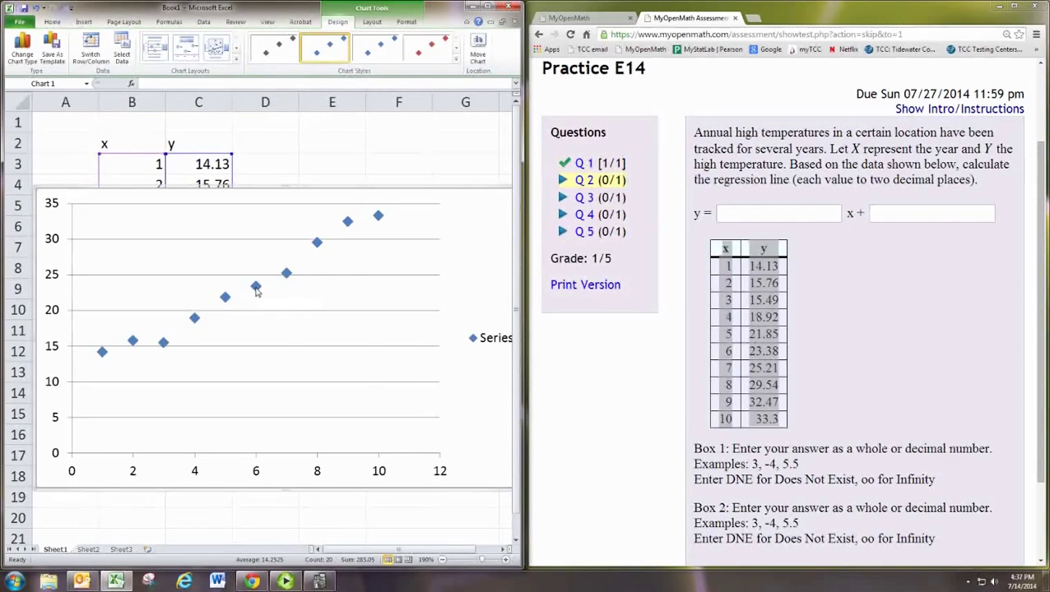
# Step: Add a linear trendline that displays its equation, y = 2.3039x + 10.333, on the chart
pyautogui.rightClick(255, 286)
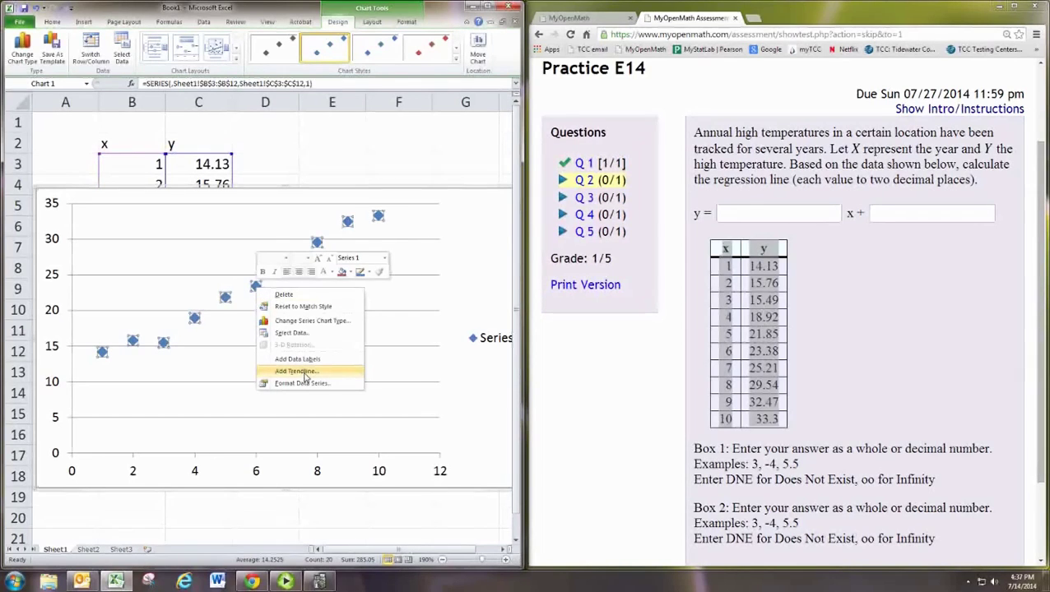
pyautogui.click(303, 372)
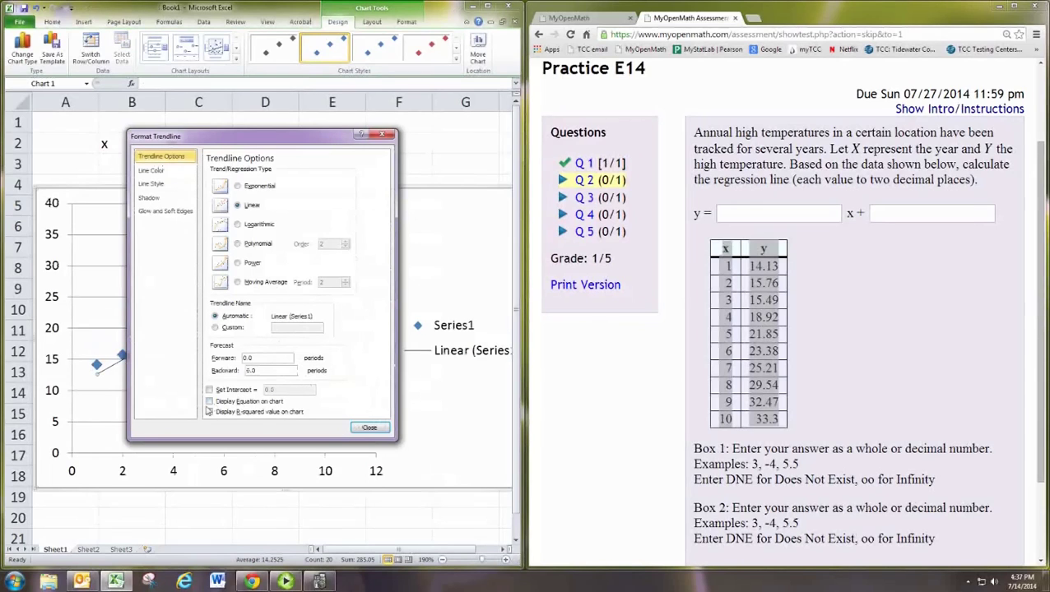
pyautogui.click(268, 402)
pyautogui.click(370, 429)
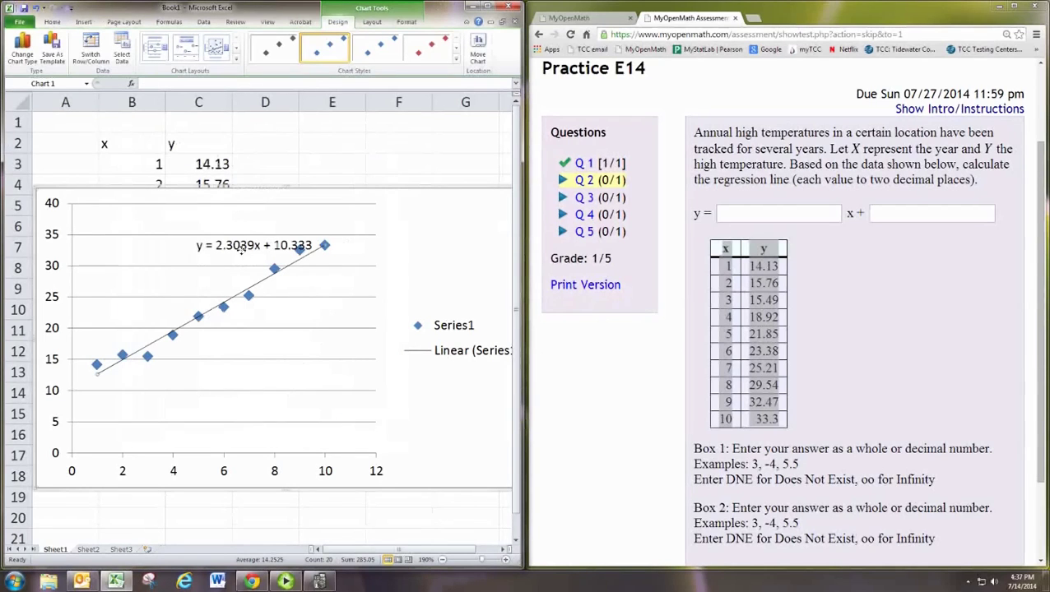
# Step: Enter slope 2.30 and intercept 10.33 from the trendline equation into the answer boxes
pyautogui.moveTo(241, 252); pyautogui.dragTo(157, 257)
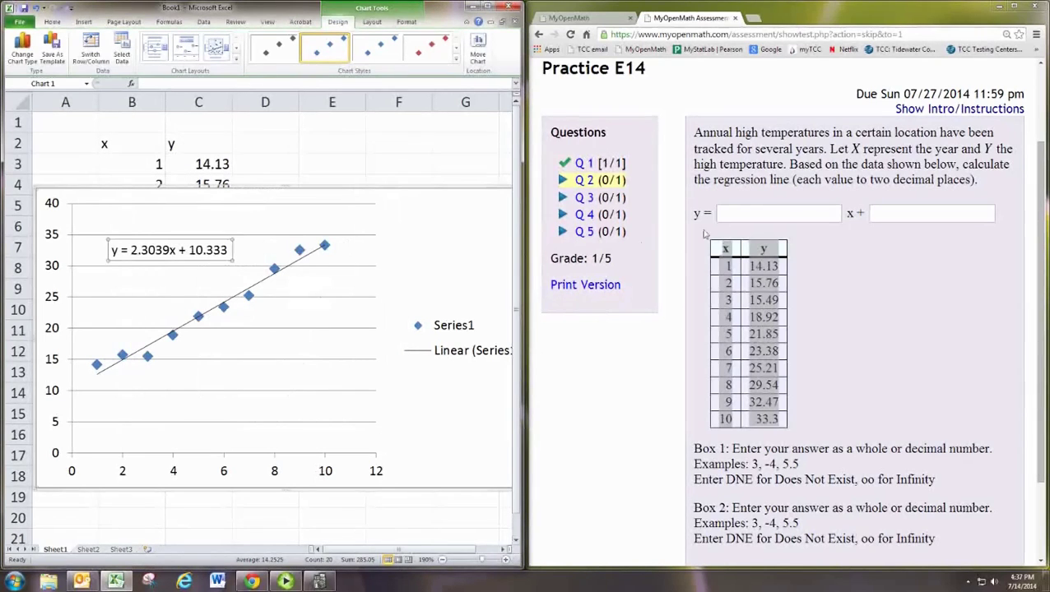
pyautogui.click(762, 213)
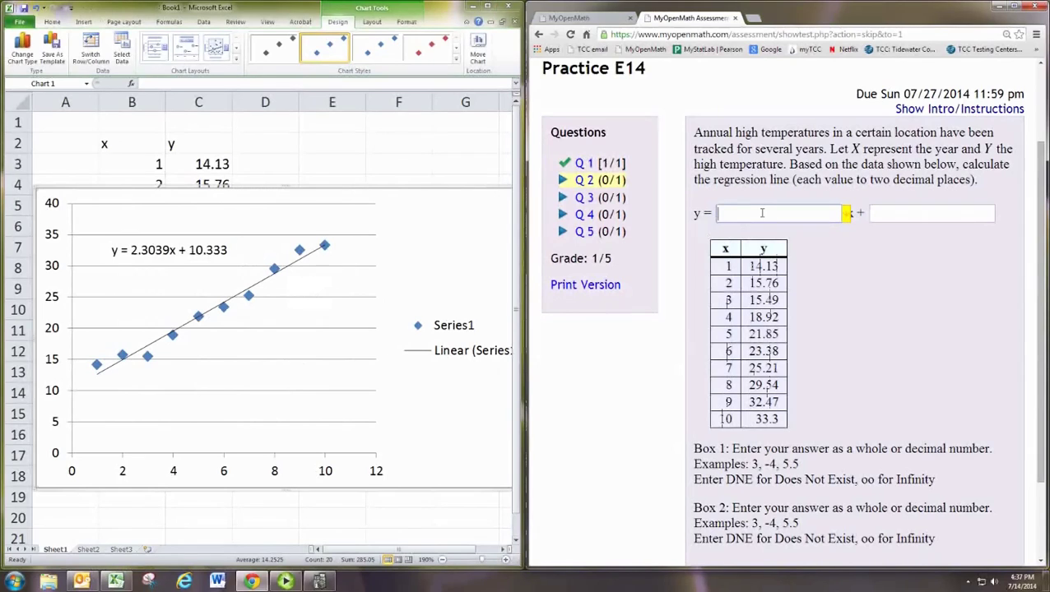
pyautogui.write('2.30')
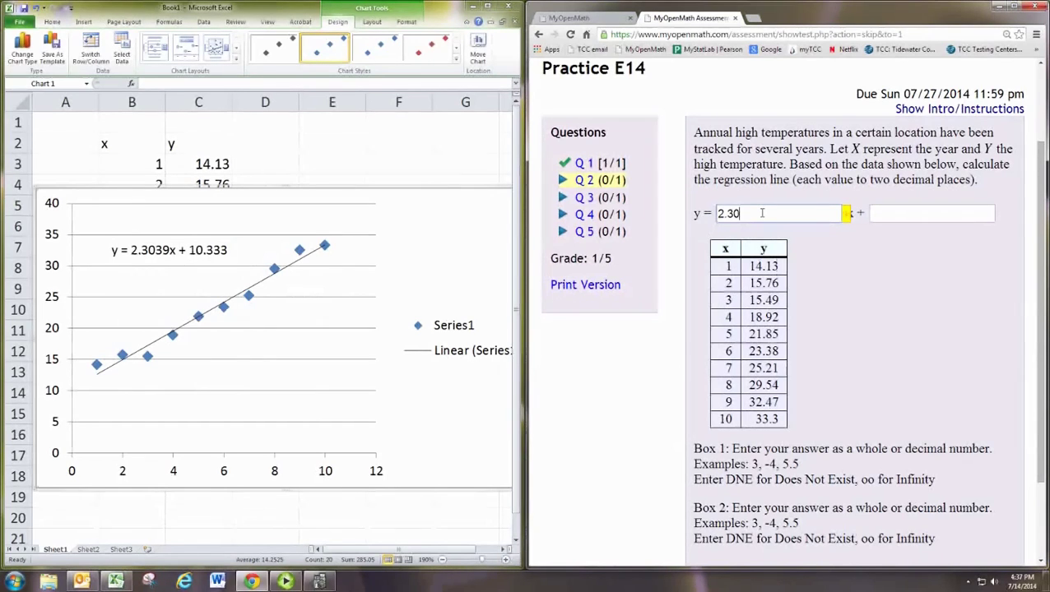
pyautogui.click(921, 218)
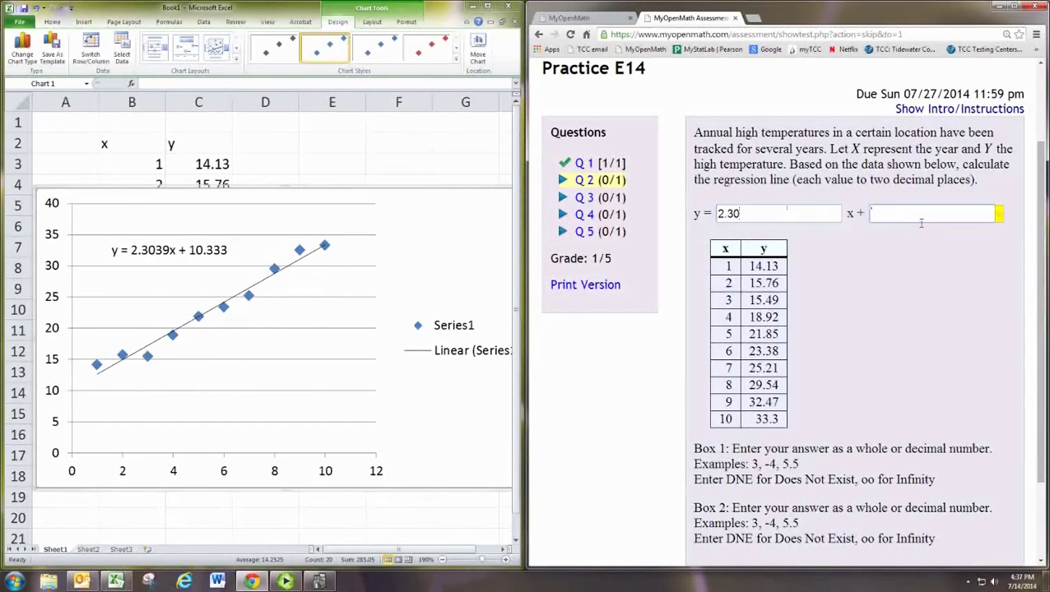
pyautogui.write('10.3')
pyautogui.write('3')
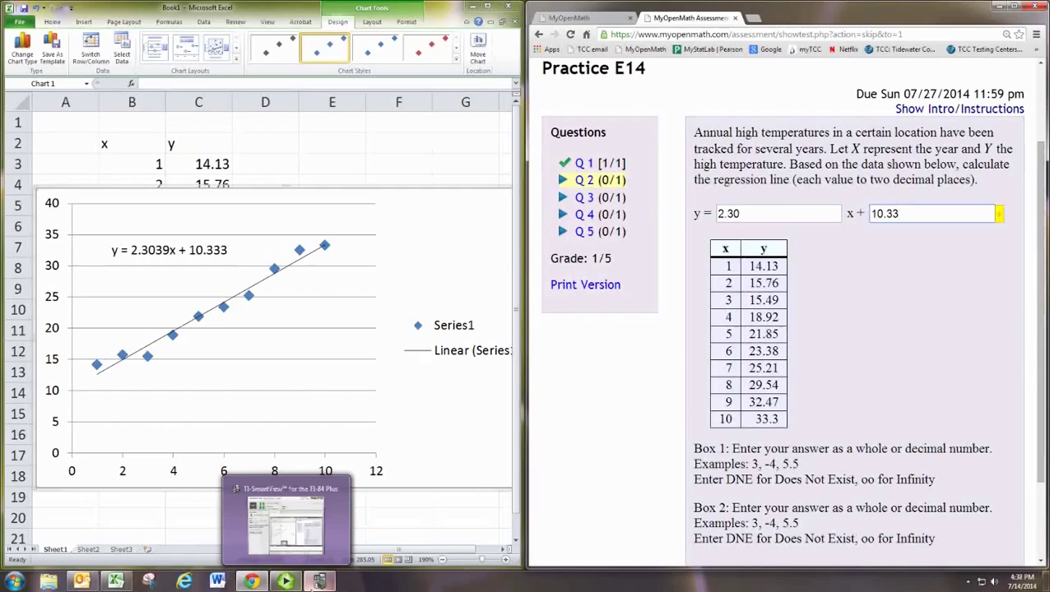
# Step: Open the TI-84 emulator's STAT list editor and clear list L1
pyautogui.click(319, 582)
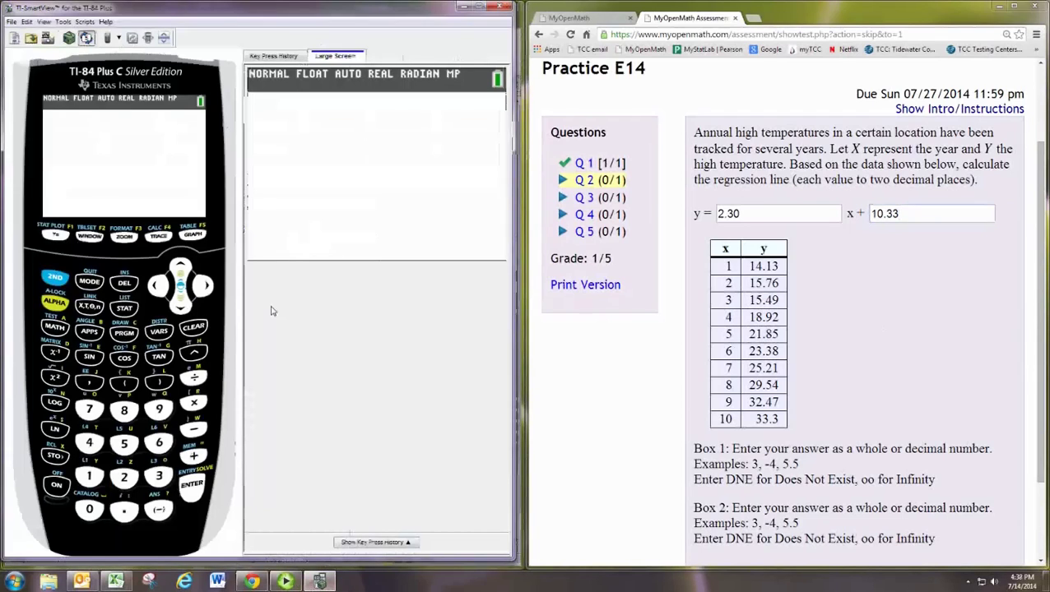
pyautogui.click(125, 307)
pyautogui.click(192, 486)
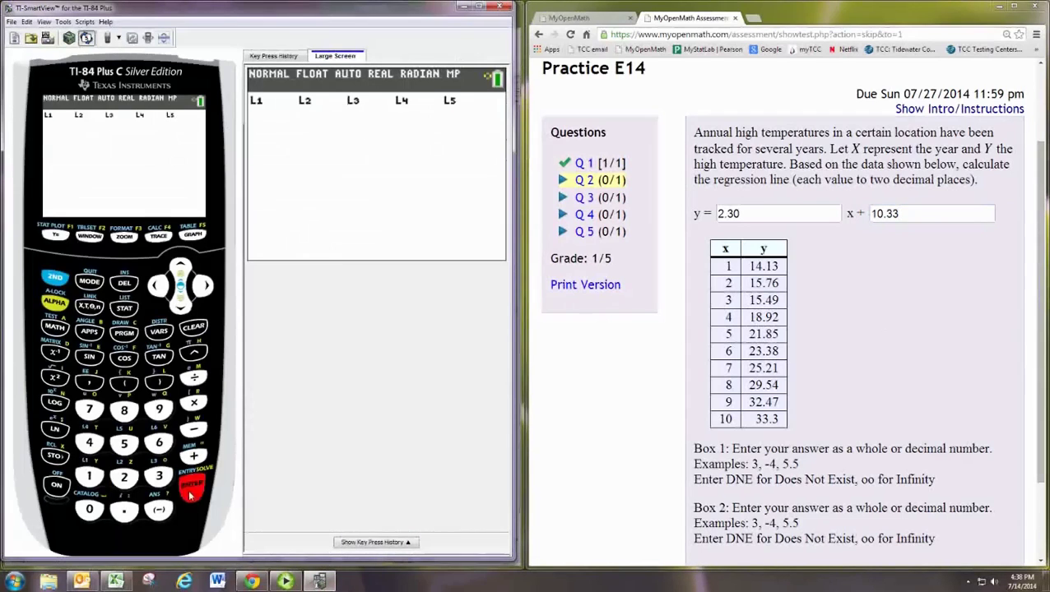
pyautogui.click(180, 271)
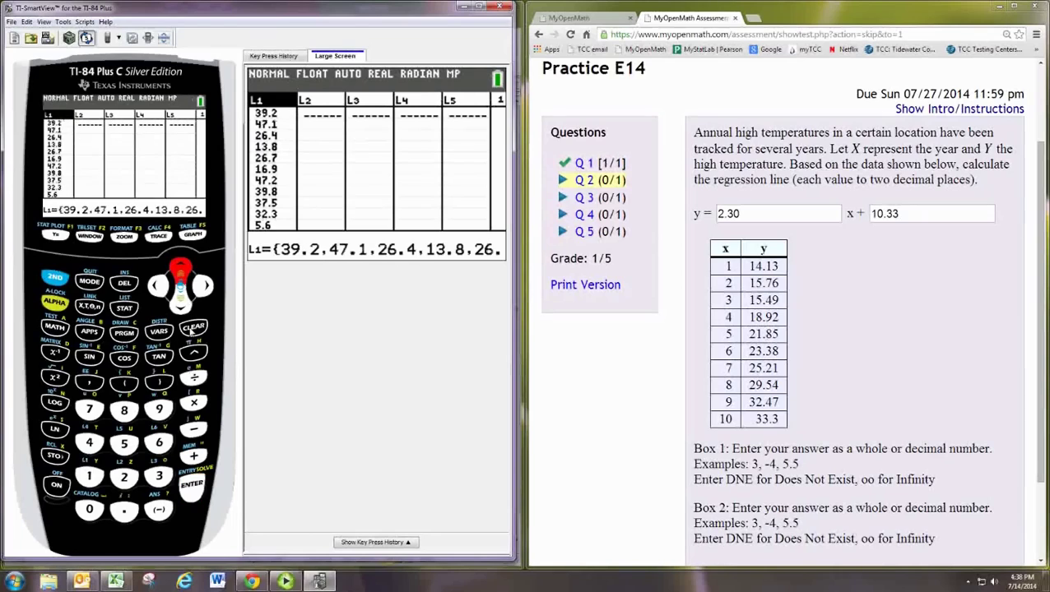
pyautogui.click(194, 326)
pyautogui.click(192, 485)
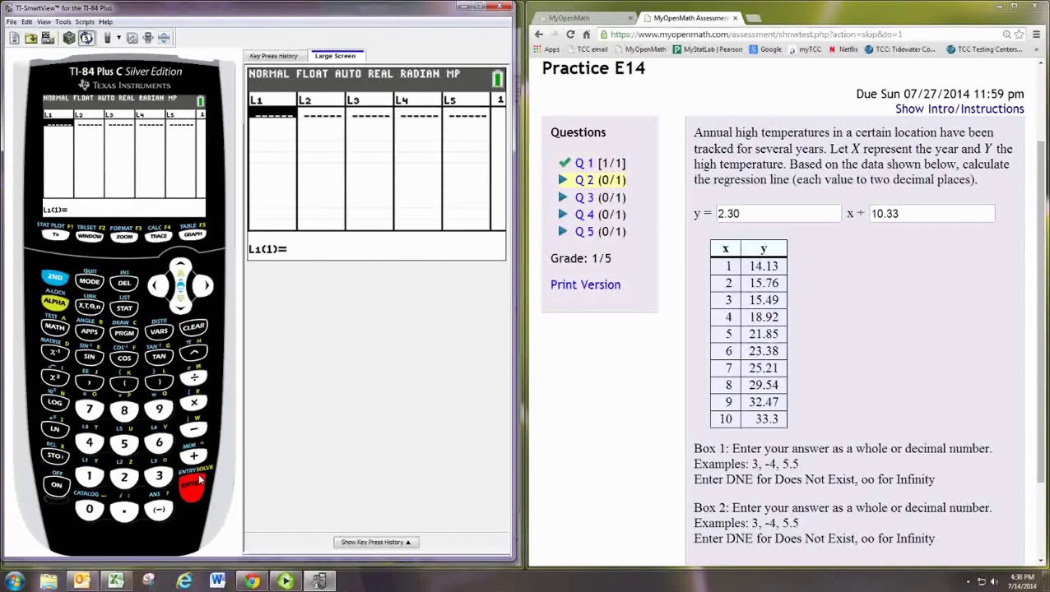
# Step: Enter the years 1 through 10 into list L1
pyautogui.write('1')
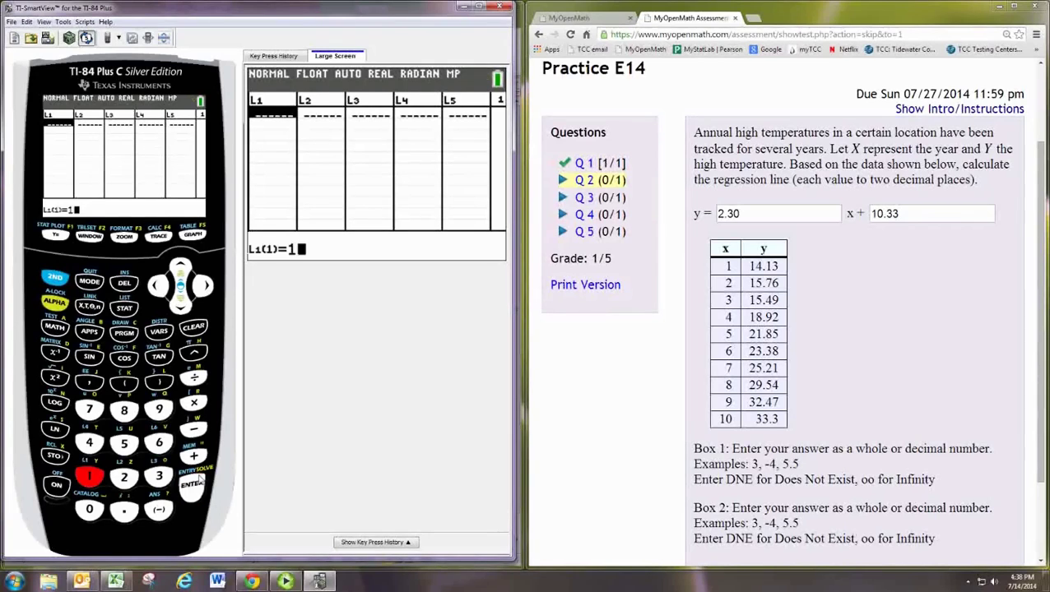
pyautogui.click(192, 485)
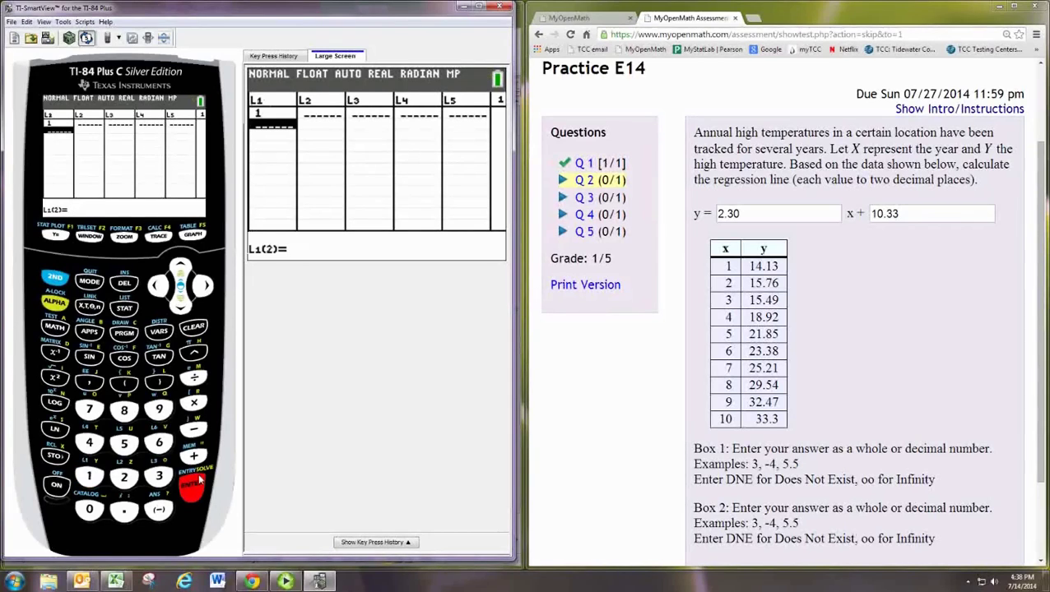
pyautogui.write('2')
pyautogui.click(194, 484)
pyautogui.write('3')
pyautogui.click(194, 483)
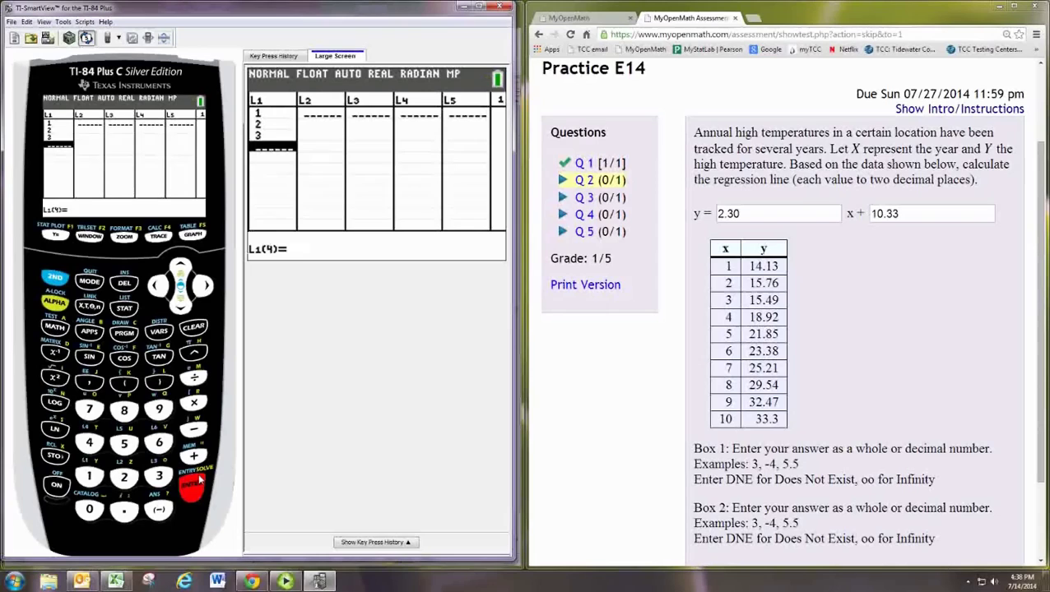
pyautogui.write('4')
pyautogui.click(195, 484)
pyautogui.write('5')
pyautogui.click(194, 484)
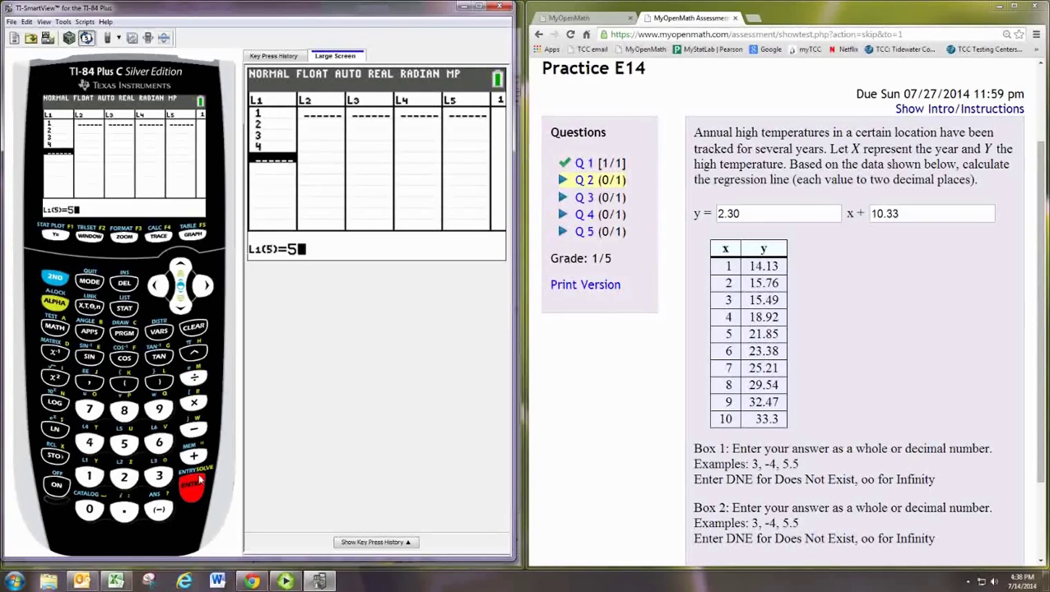
pyautogui.write('6')
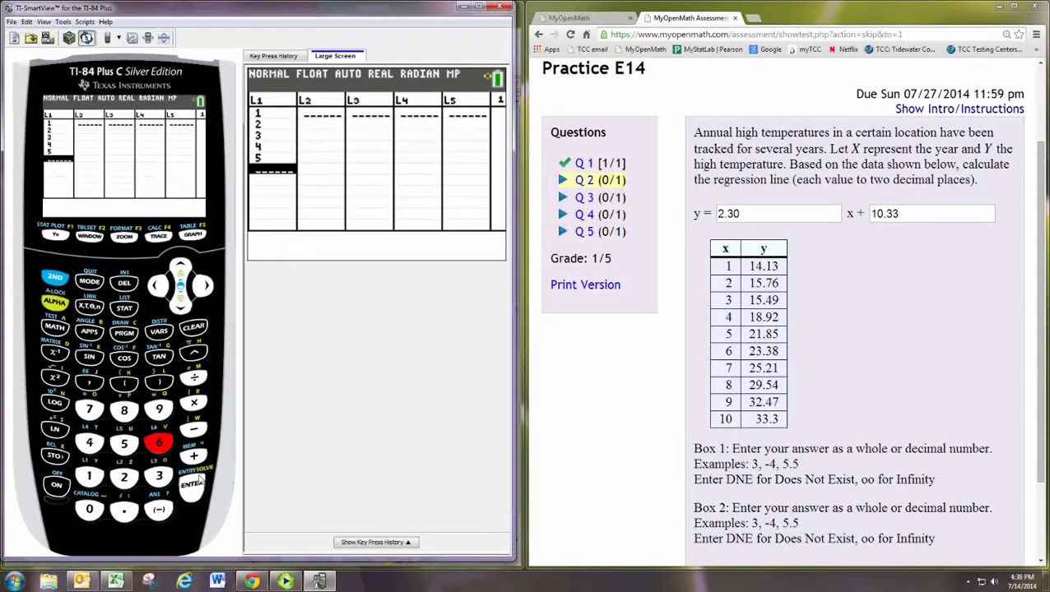
pyautogui.click(194, 484)
pyautogui.write('7')
pyautogui.click(194, 484)
pyautogui.write('8')
pyautogui.click(194, 484)
pyautogui.write('9')
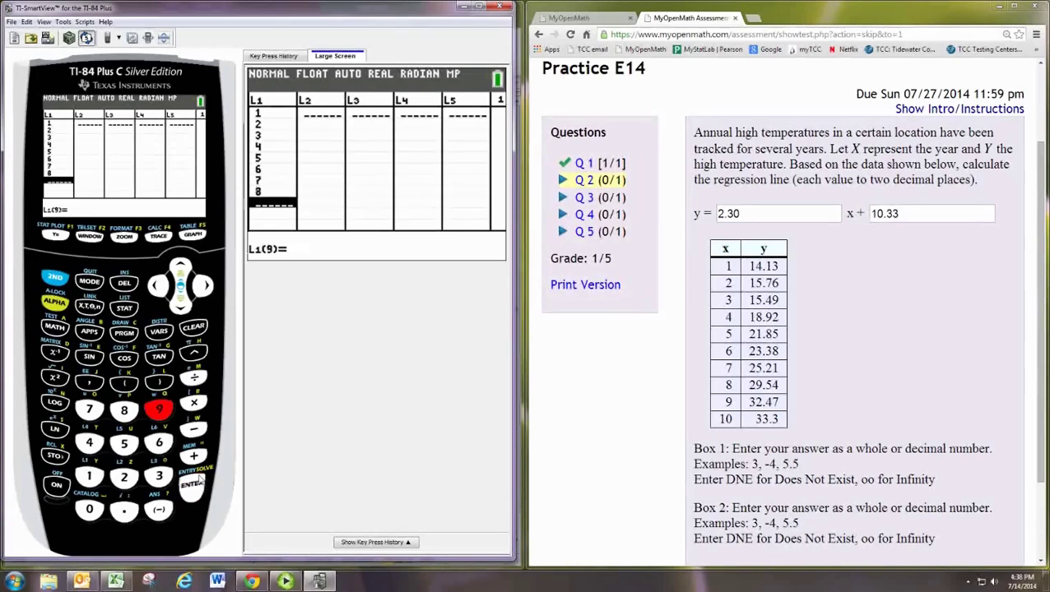
pyautogui.click(198, 482)
pyautogui.write('11')
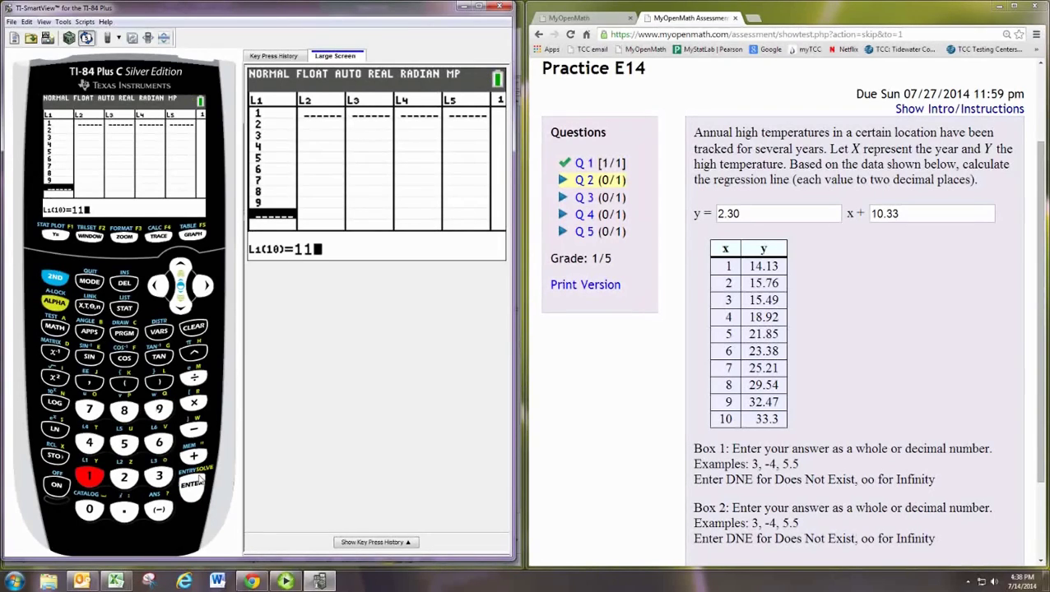
pyautogui.press('BackSpace')
pyautogui.write('0')
pyautogui.press('Up')
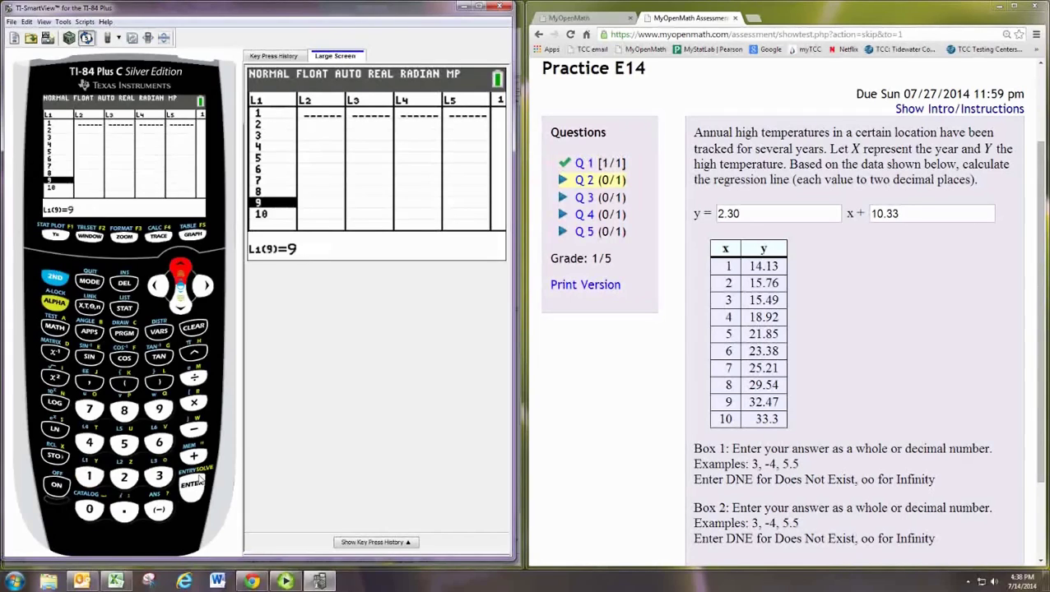
pyautogui.press('Up')
pyautogui.press('Up')
pyautogui.press('Up')
pyautogui.press('Up')
pyautogui.press('Up')
pyautogui.press('Up')
pyautogui.press('Up')
pyautogui.press('Up')
# Step: Enter temperatures 14.13, 15.76, 18.92, 21.85, 23.38, 25.21, 29.54, 32.47, 33.3 into L2
pyautogui.press('Right')
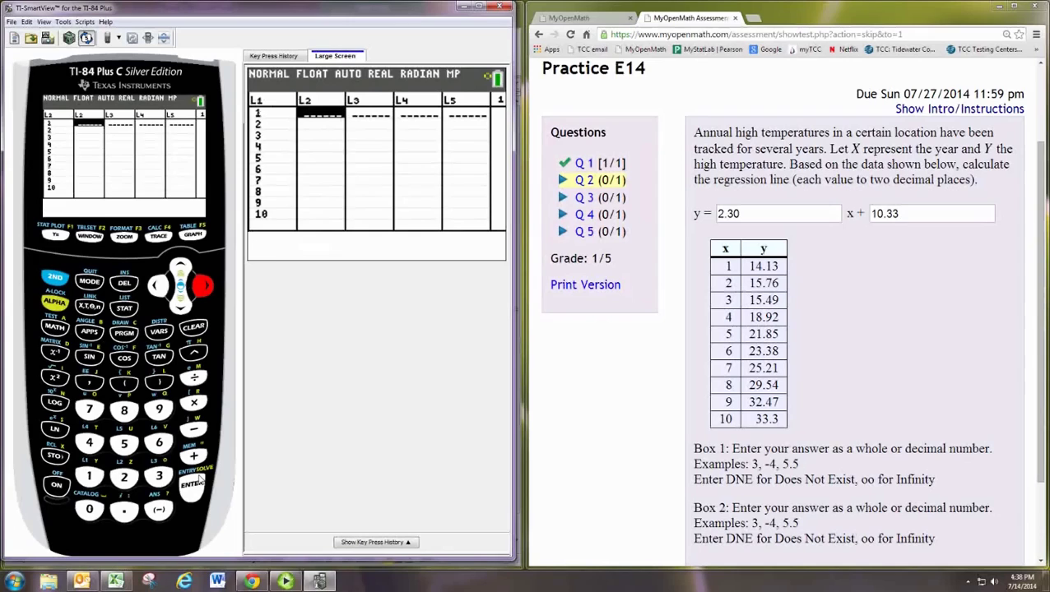
pyautogui.write('14.13')
pyautogui.press('Return')
pyautogui.write('15')
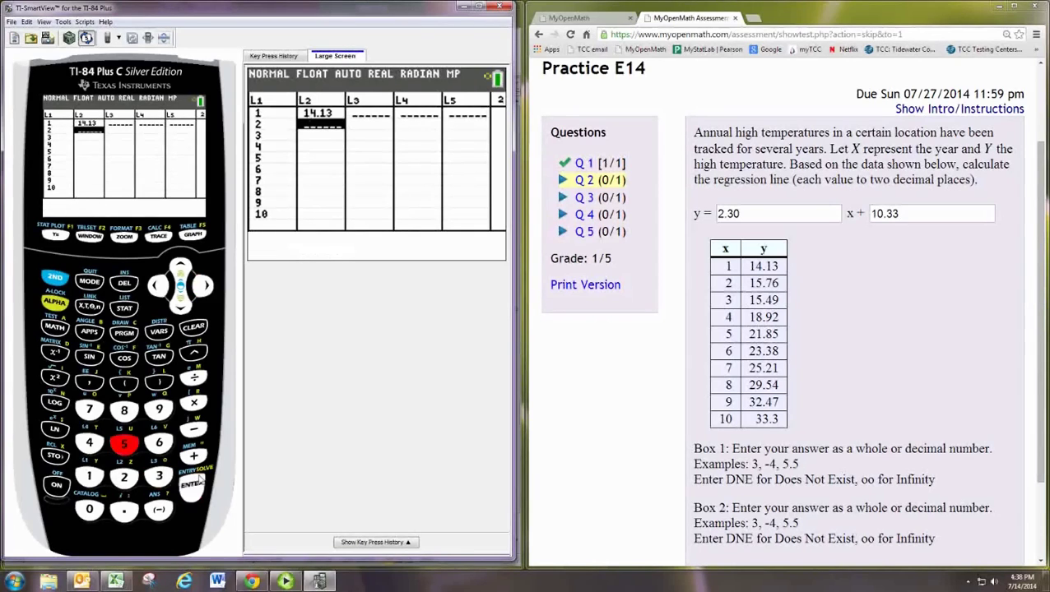
pyautogui.write('.76')
pyautogui.press('Return')
pyautogui.write('1')
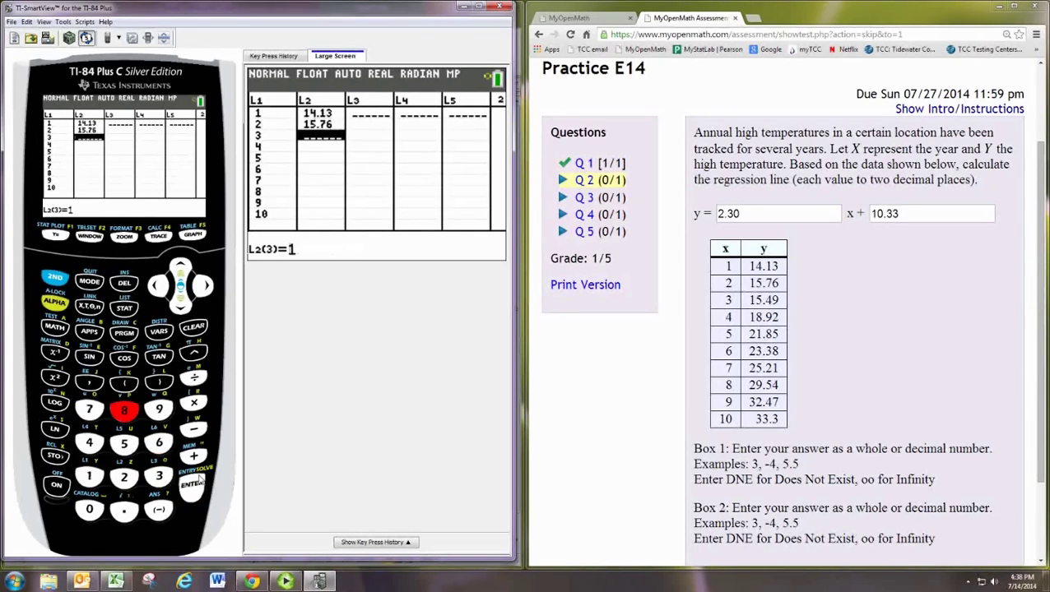
pyautogui.write('8.92')
pyautogui.press('Return')
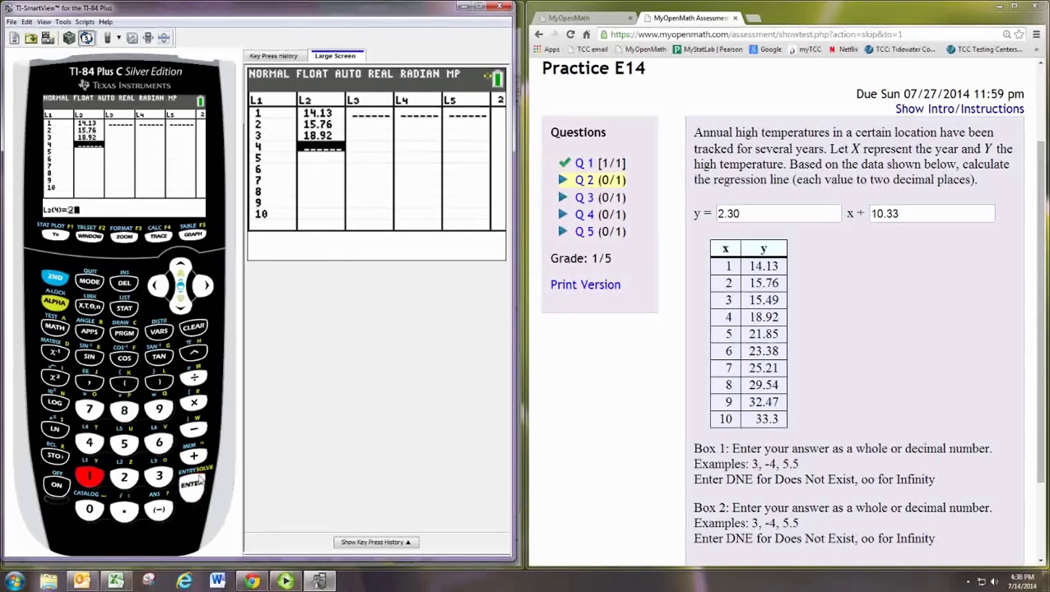
pyautogui.write('21.85')
pyautogui.press('Return')
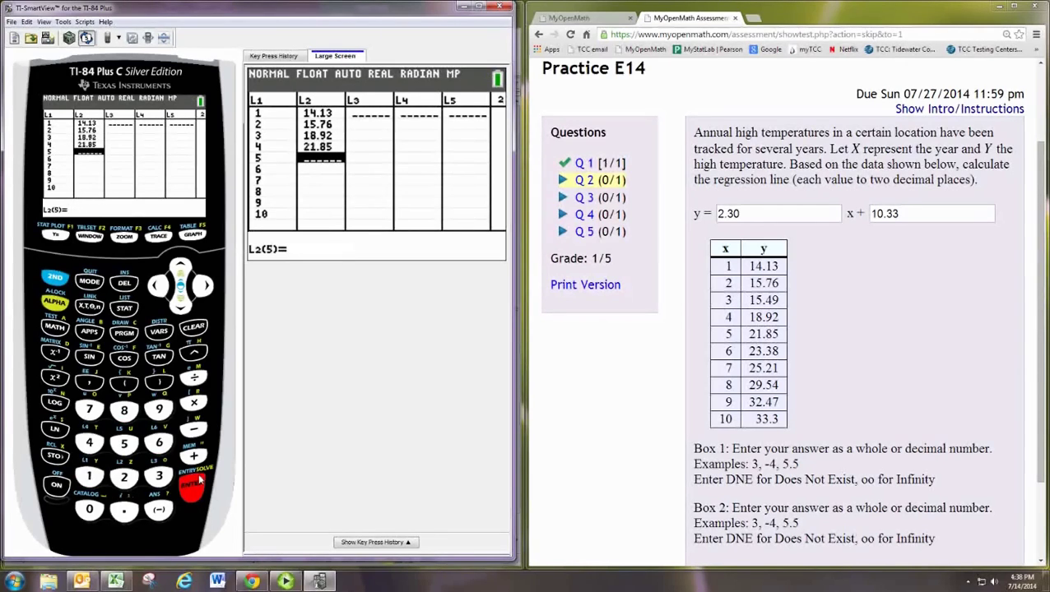
pyautogui.write('23.3')
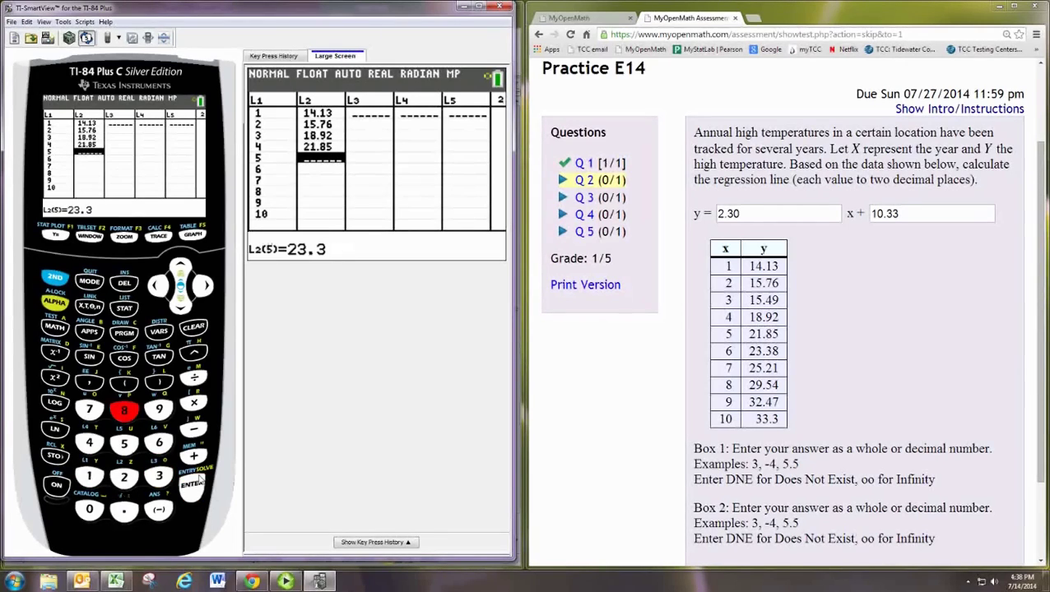
pyautogui.write('8')
pyautogui.press('Return')
pyautogui.write('25.21')
pyautogui.press('Return')
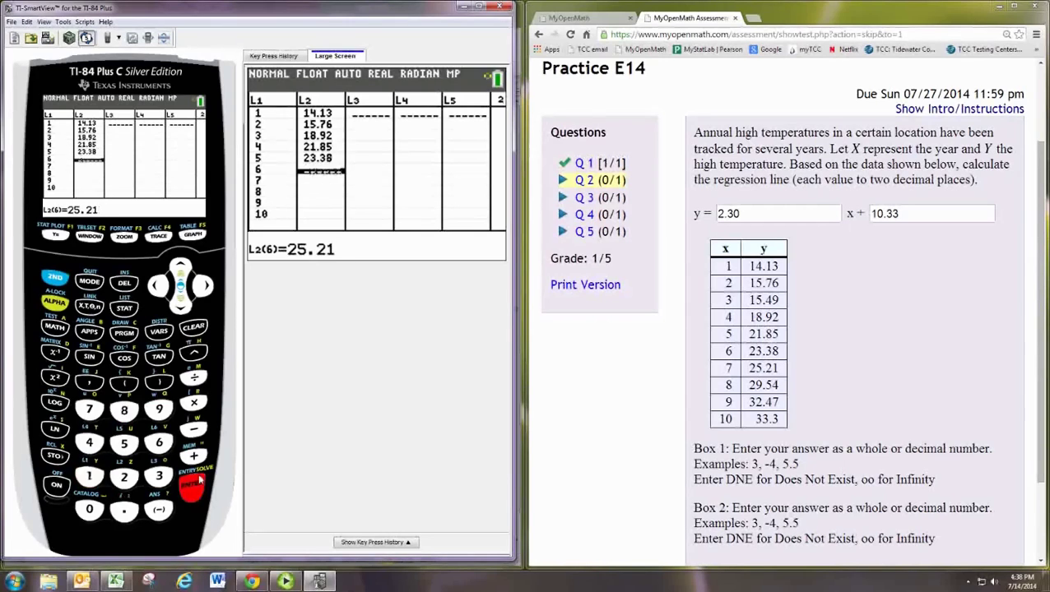
pyautogui.write('29.54')
pyautogui.press('Return')
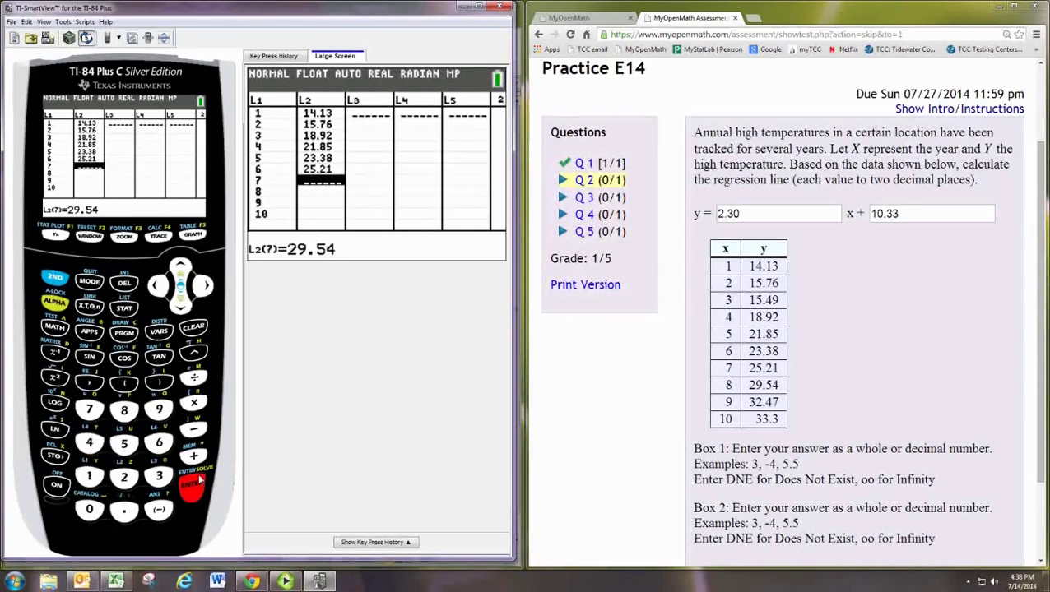
pyautogui.write('8)=3')
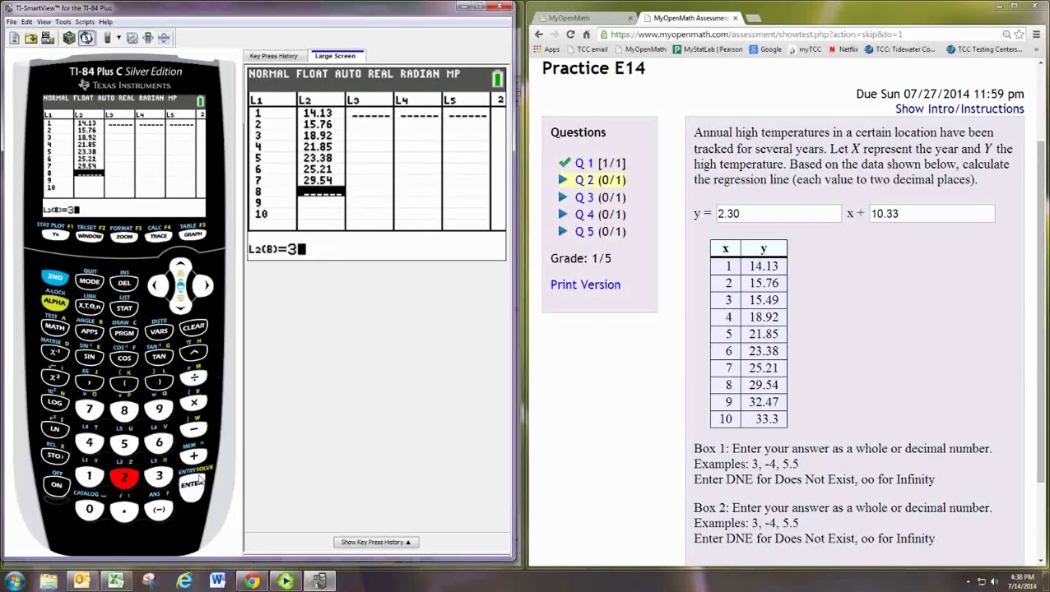
pyautogui.write('232.47')
pyautogui.press('Return')
pyautogui.write('33.3')
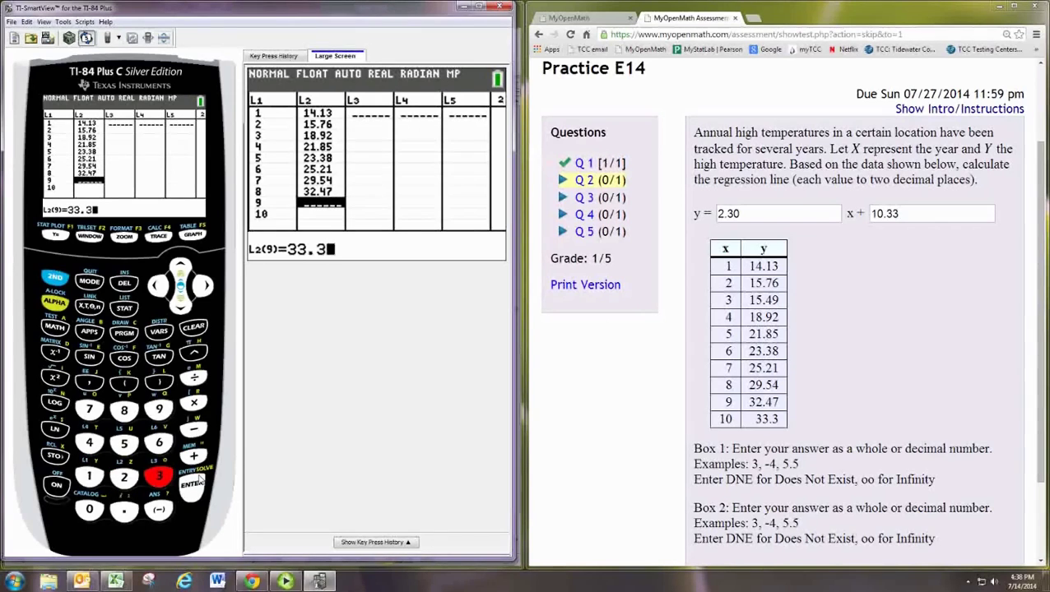
pyautogui.press('Up')
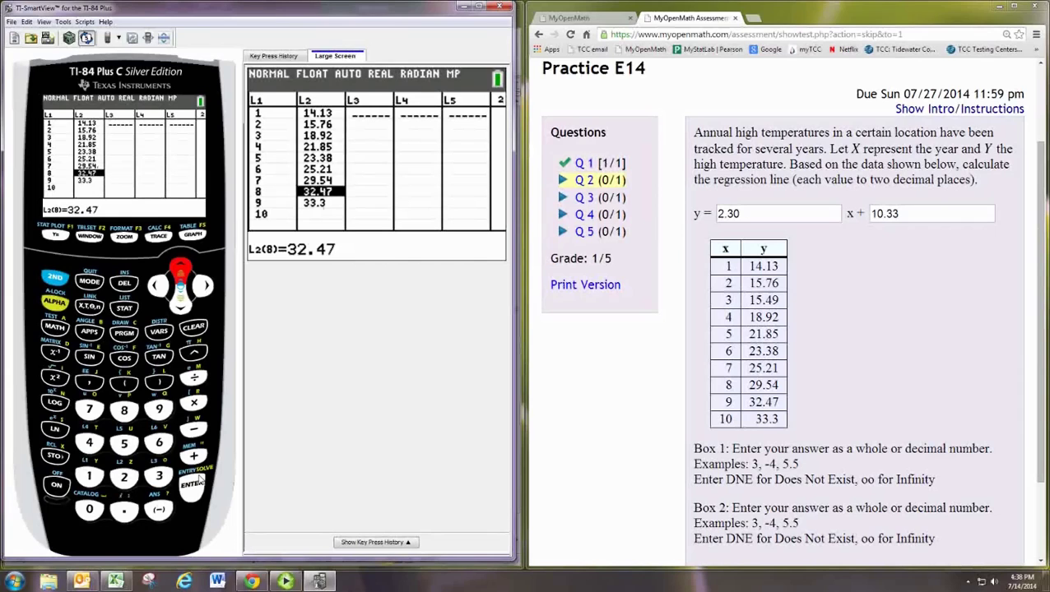
# Step: Put 15.49 in L2 row 3 and re-enter the later temperatures through 33.3
pyautogui.press('Up')
pyautogui.press('Up')
pyautogui.press('Up')
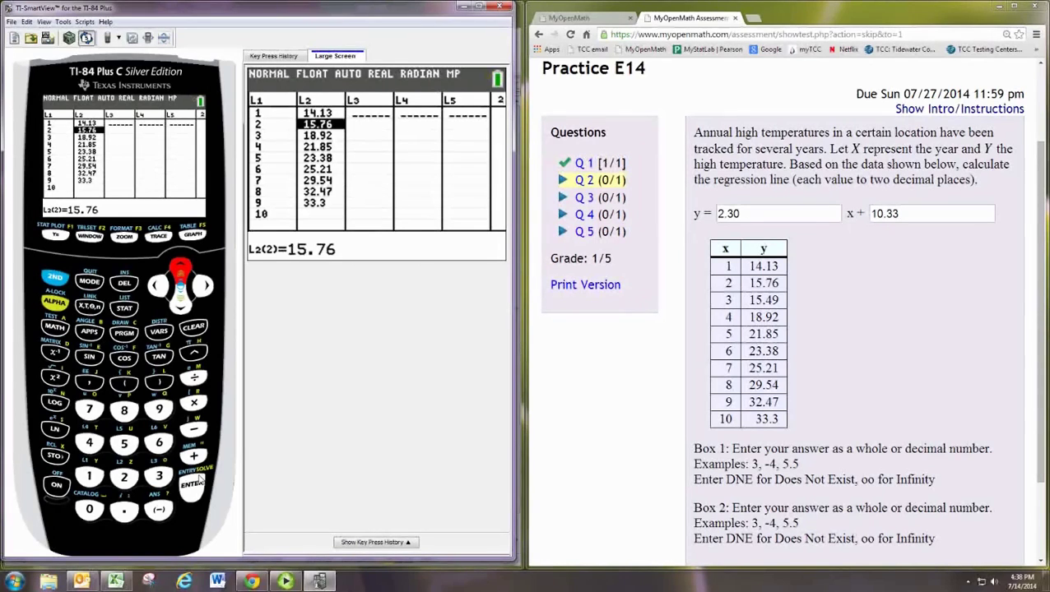
pyautogui.press('Down')
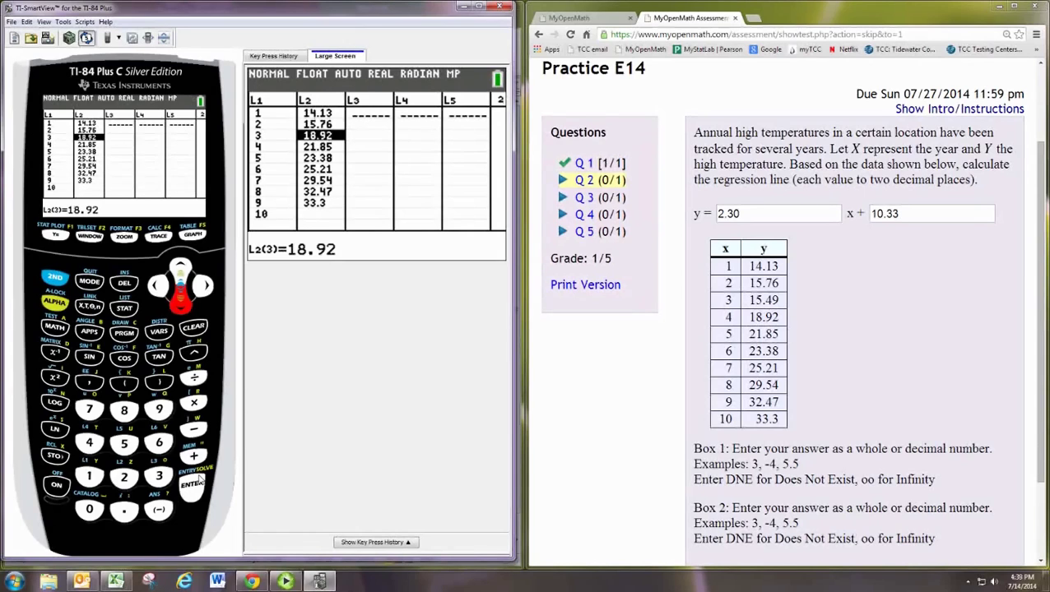
pyautogui.click(200, 482)
pyautogui.write('18.')
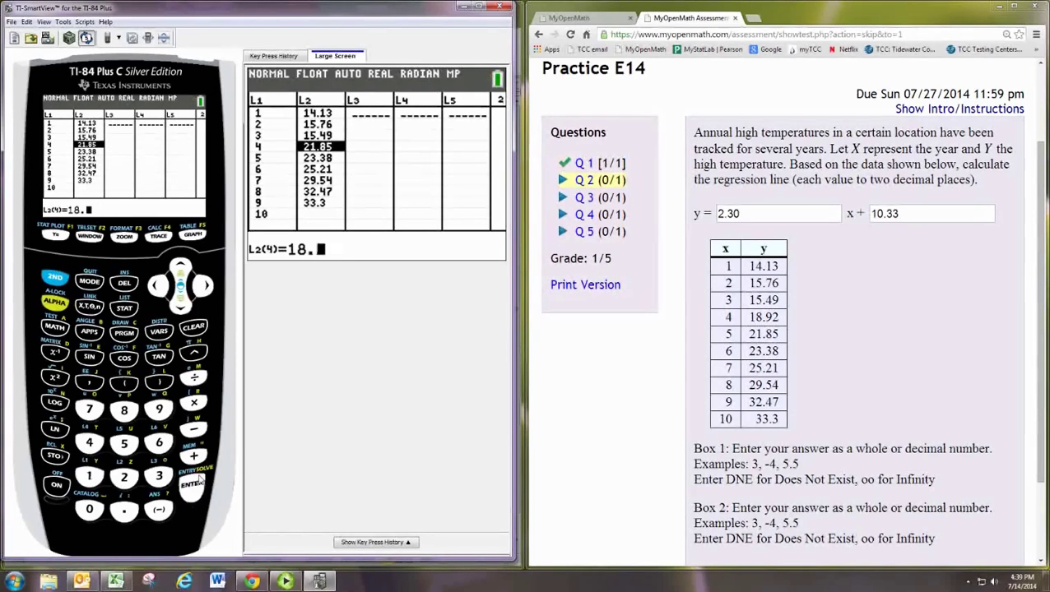
pyautogui.write('92')
pyautogui.click(200, 482)
pyautogui.write('2')
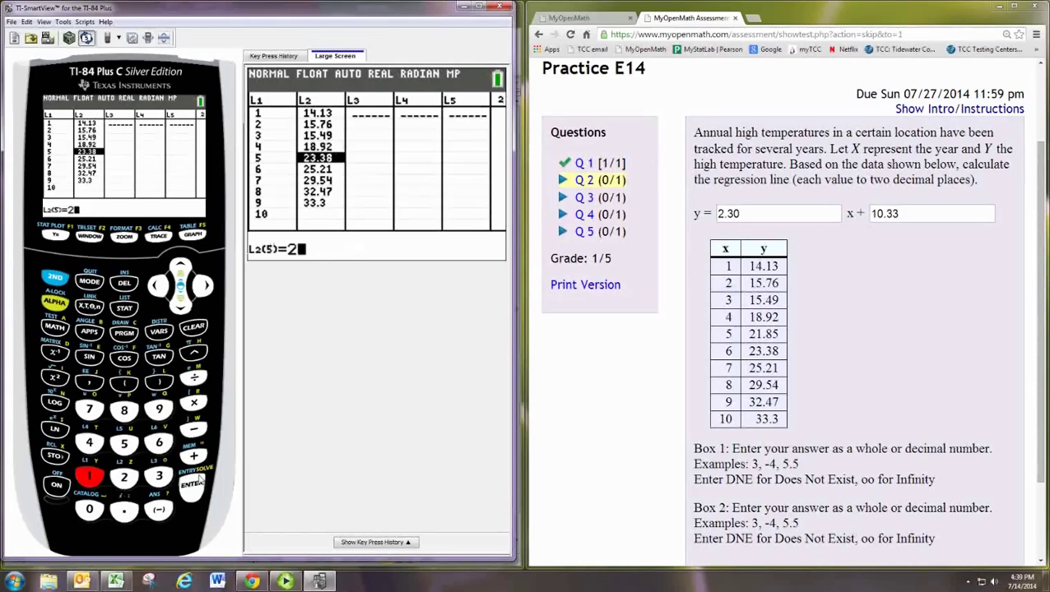
pyautogui.write('1.85')
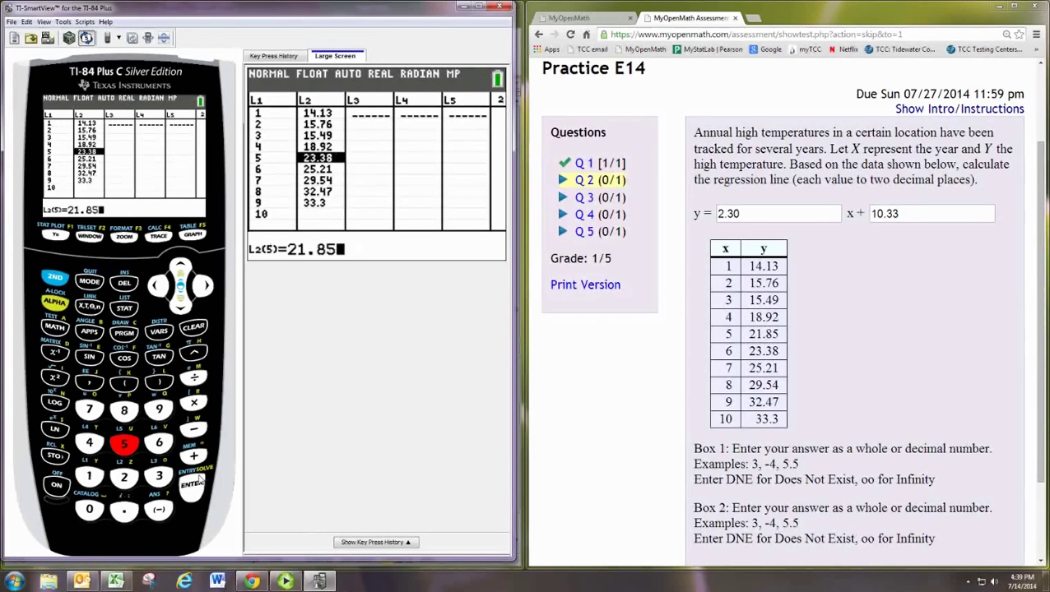
pyautogui.click(199, 481)
pyautogui.write('23.38')
pyautogui.click(200, 481)
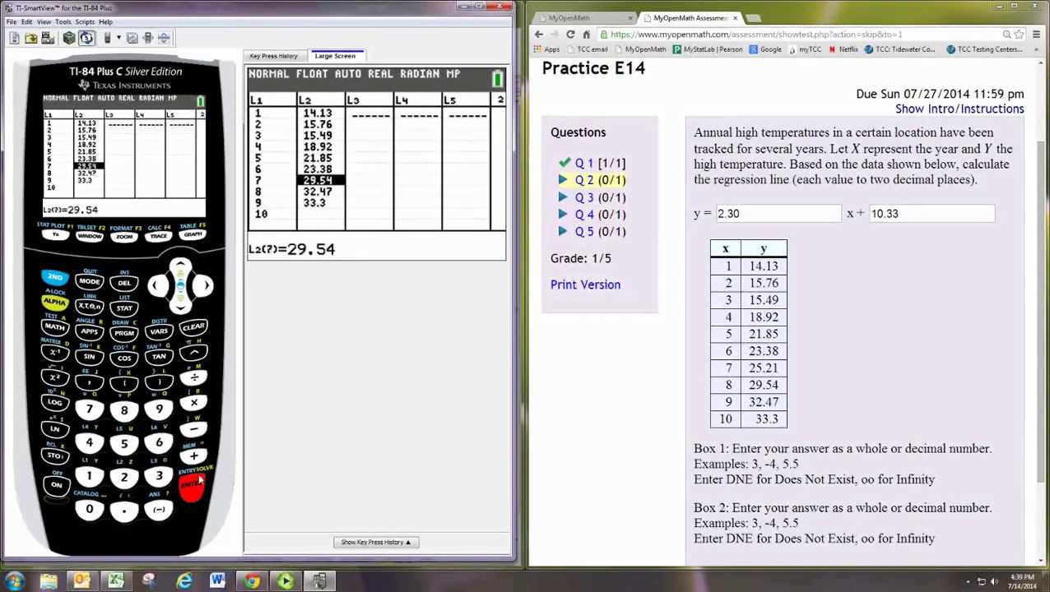
pyautogui.write('25.21')
pyautogui.click(199, 481)
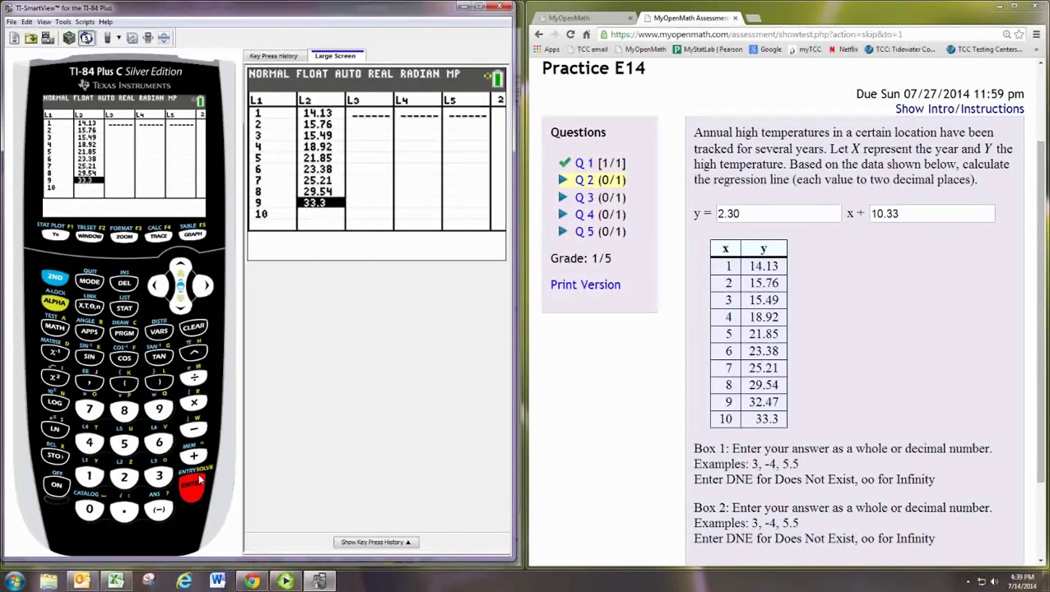
pyautogui.write('32.47')
pyautogui.click(199, 481)
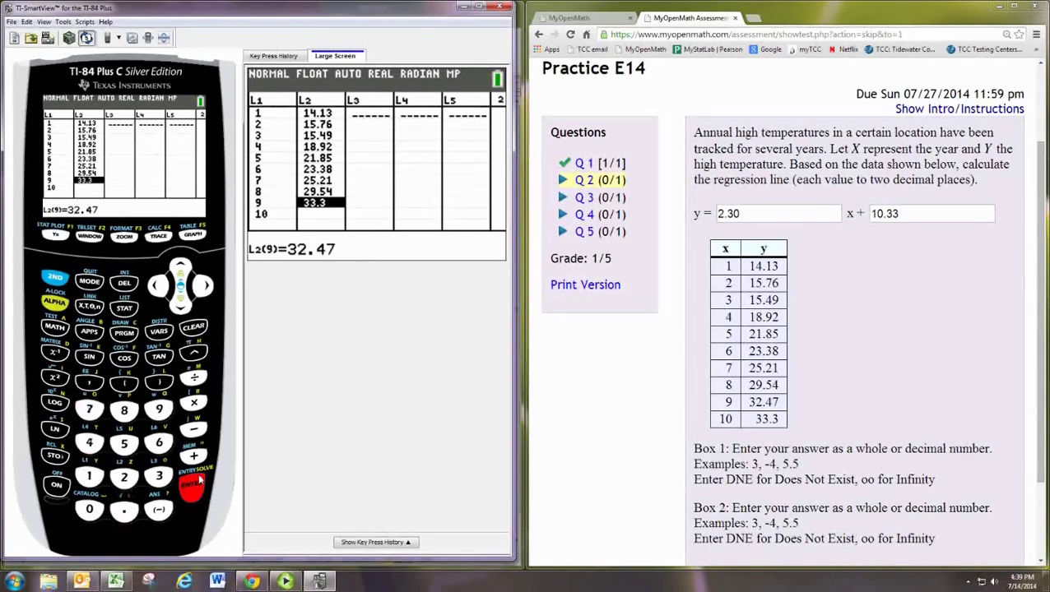
pyautogui.write('33.3')
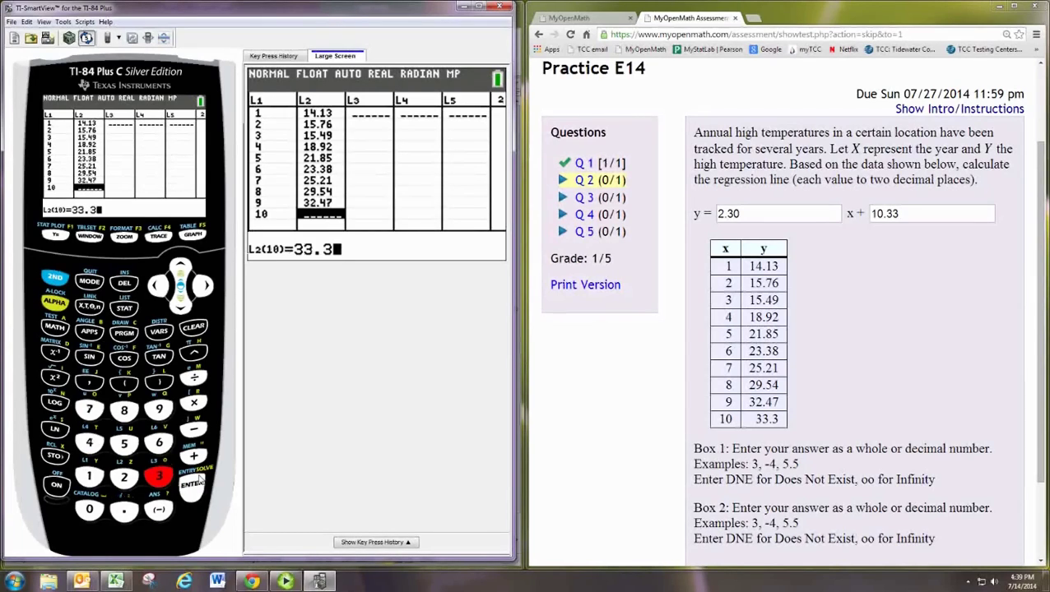
pyautogui.press('Up')
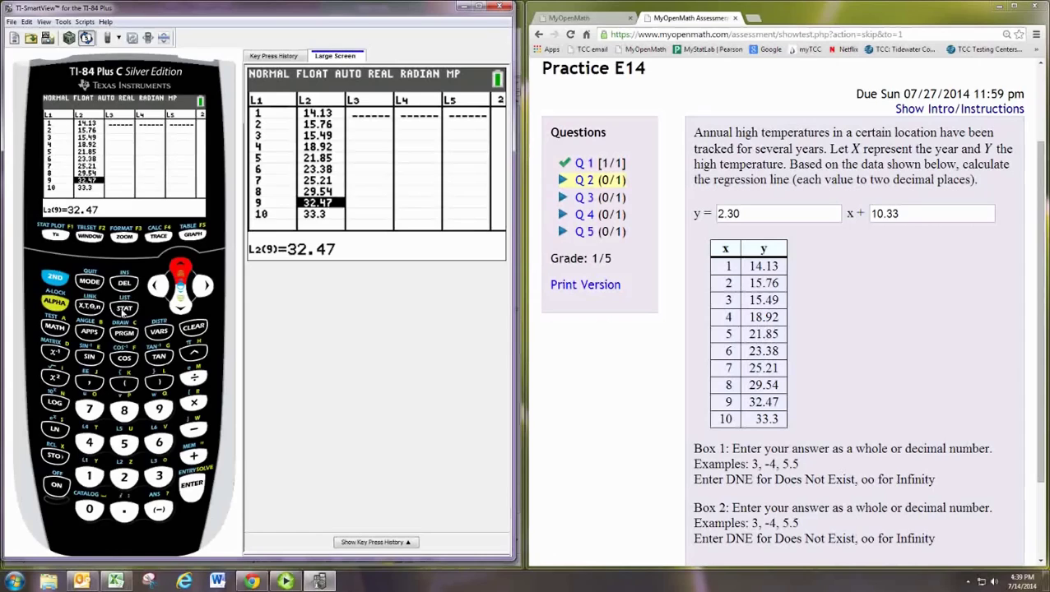
# Step: Run LinReg(ax+b) from the STAT CALC menu with Xlist L1 and Ylist L2
pyautogui.click(124, 310)
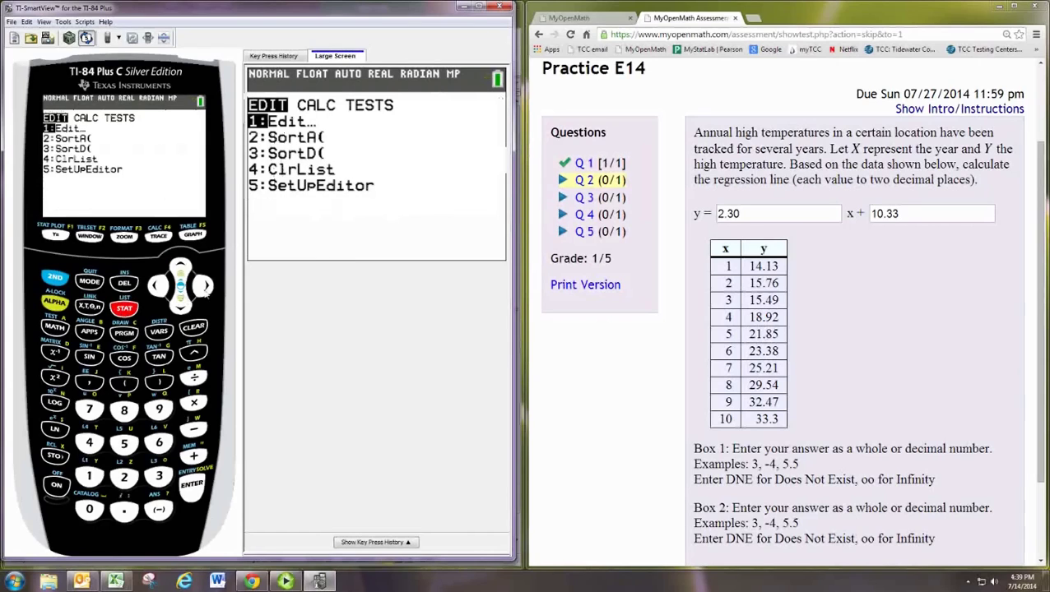
pyautogui.click(204, 288)
pyautogui.click(181, 308)
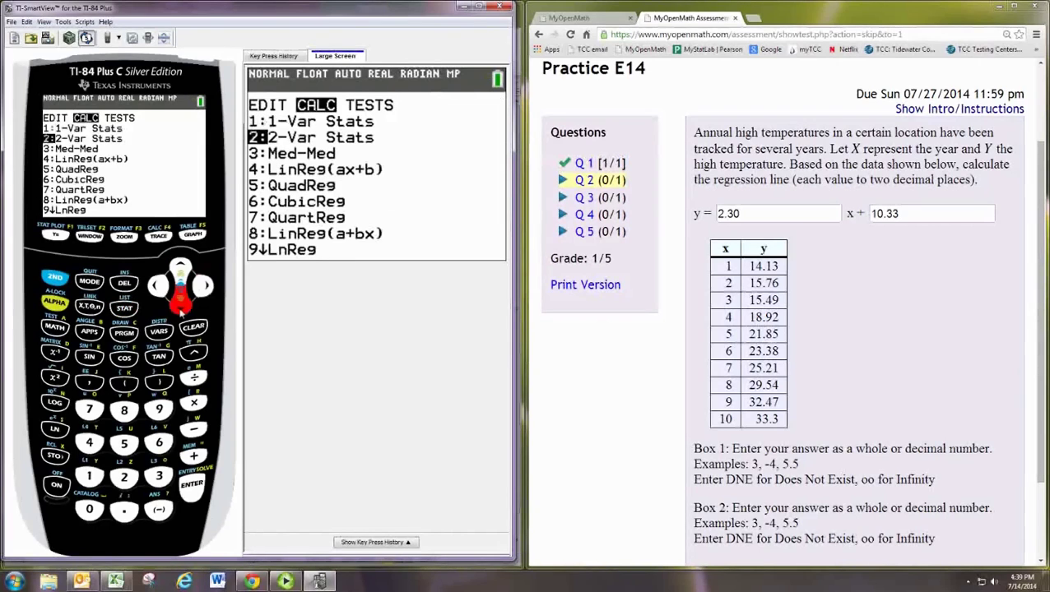
pyautogui.click(181, 309)
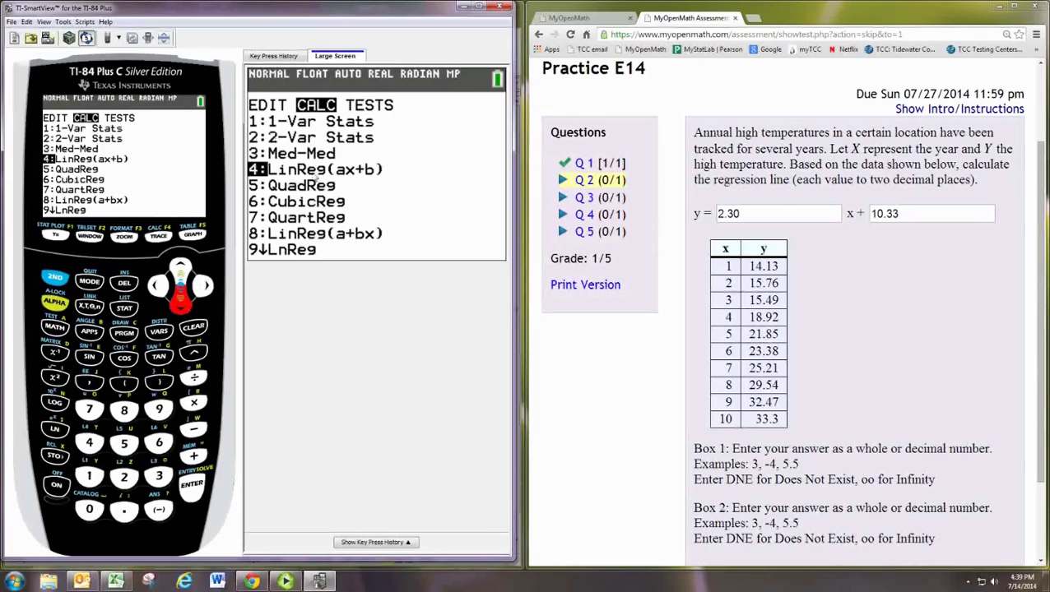
pyautogui.click(195, 494)
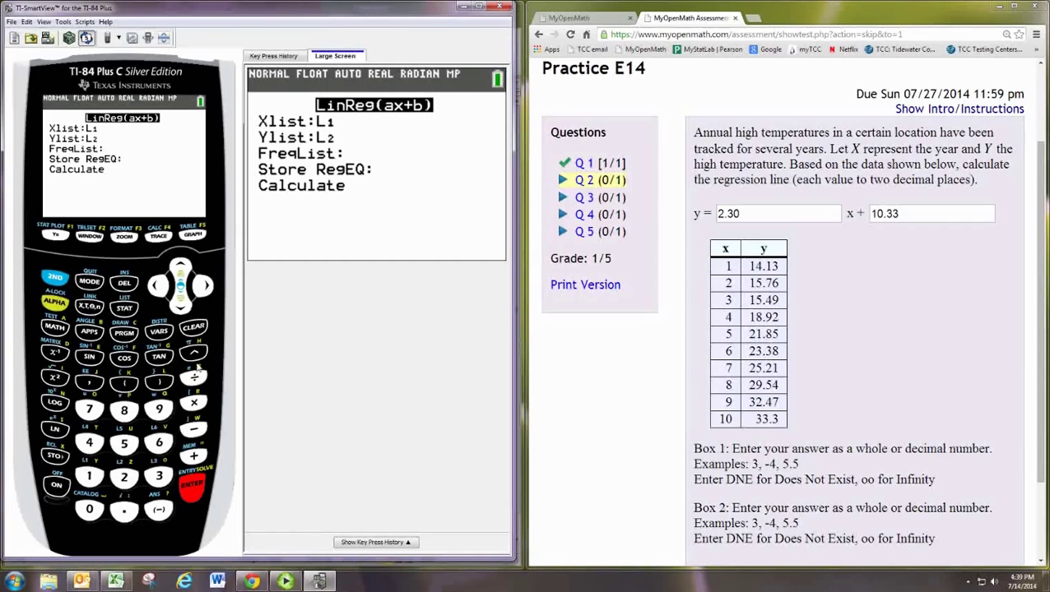
pyautogui.click(191, 495)
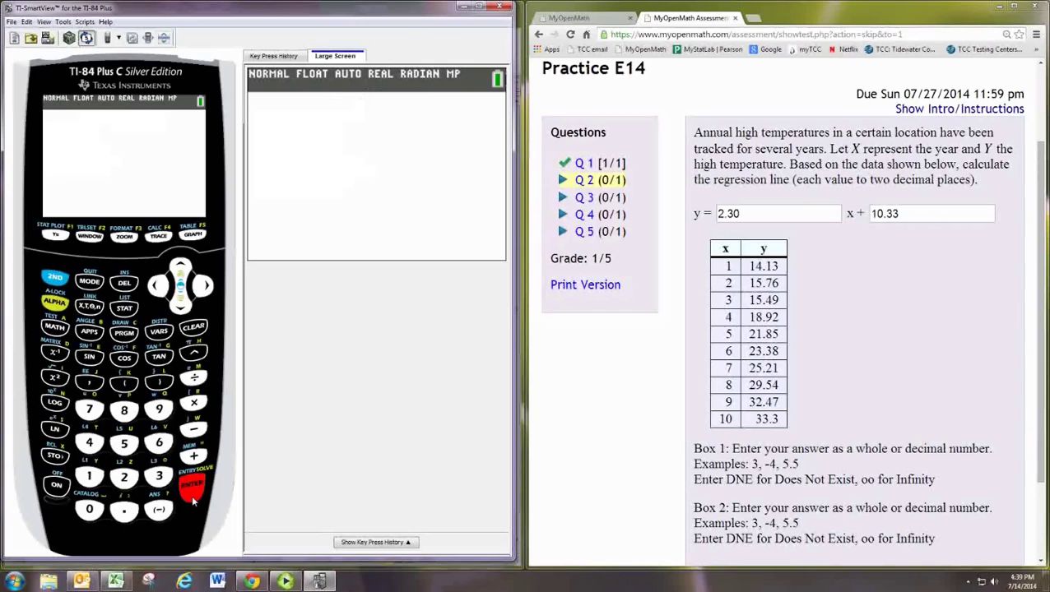